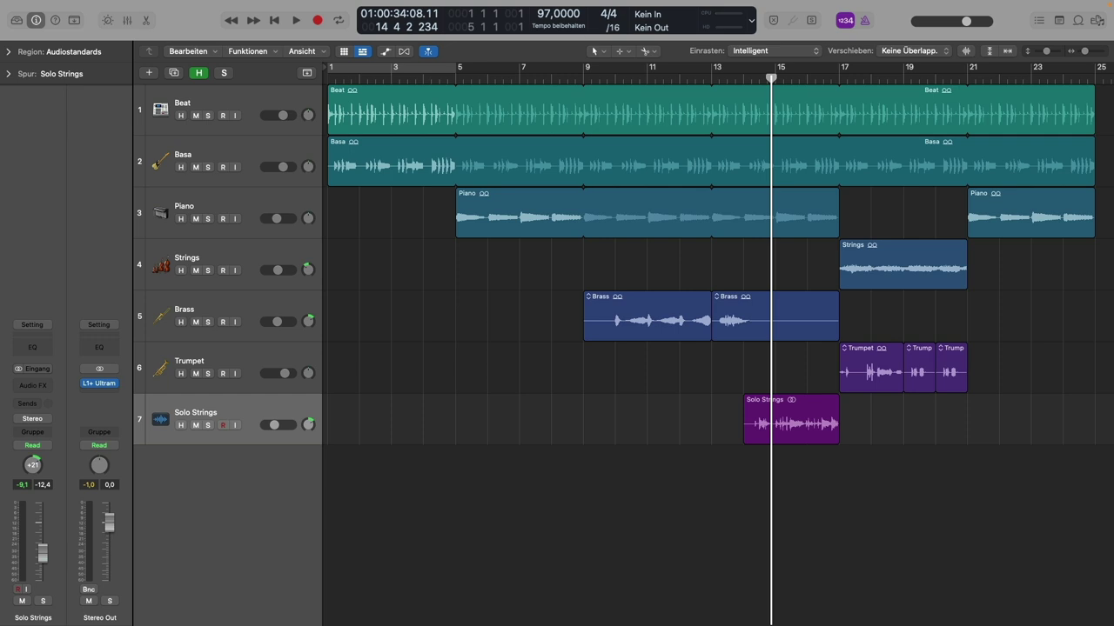
# Step: Import the Topper 115 bpm_4 audio file onto a new track at bar 1 and play the project from the start
pyautogui.moveTo(696, 622); pyautogui.dragTo(331, 553)
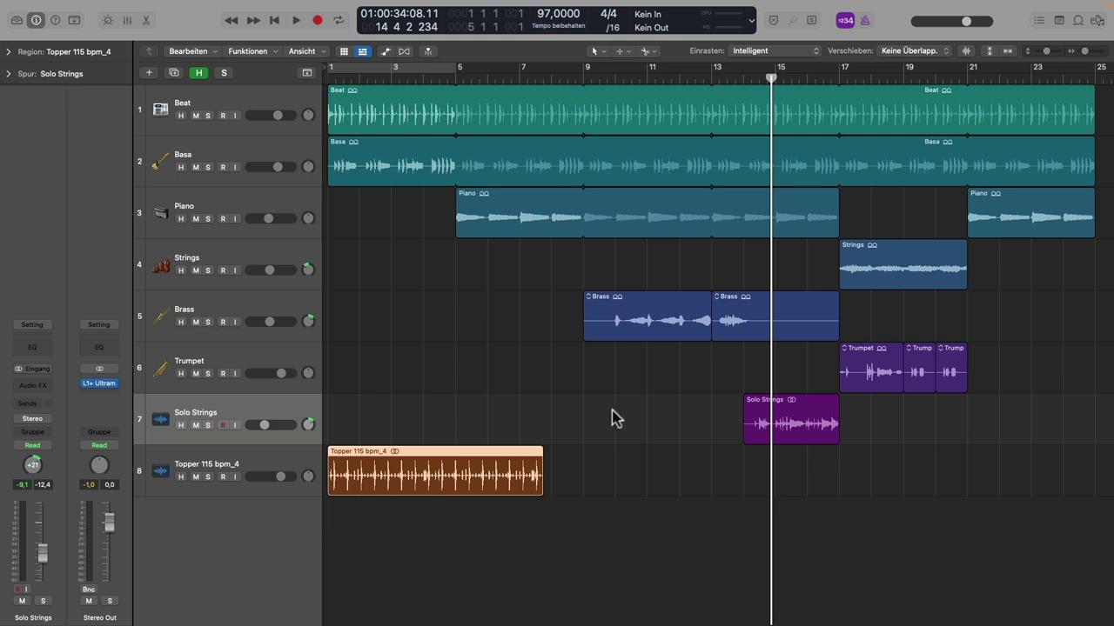
pyautogui.scroll(5, 613, 416)
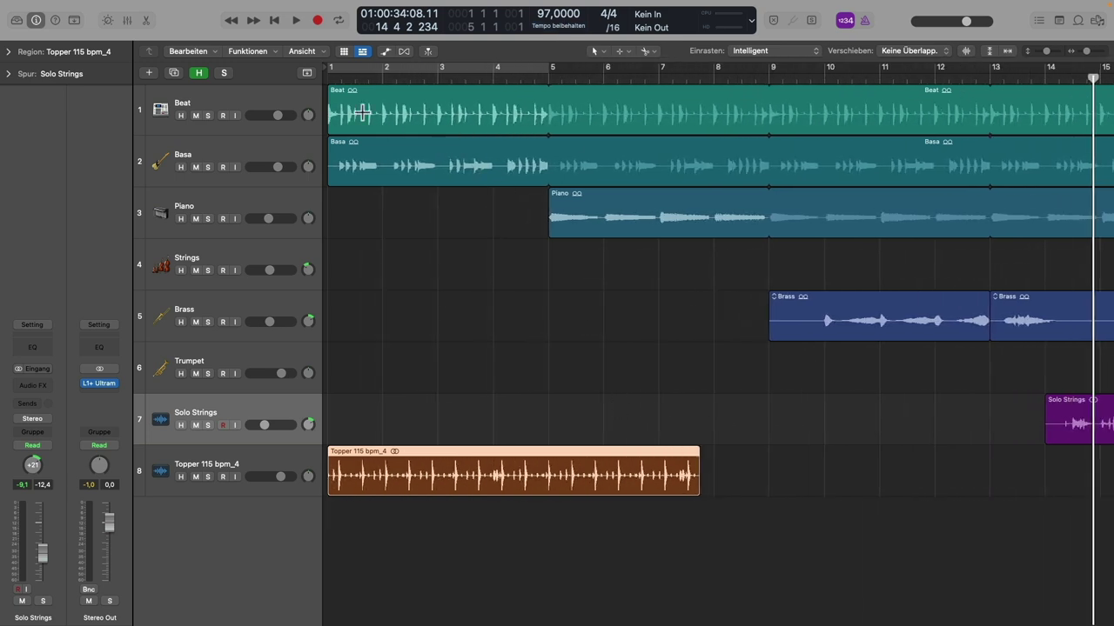
pyautogui.doubleClick(335, 81)
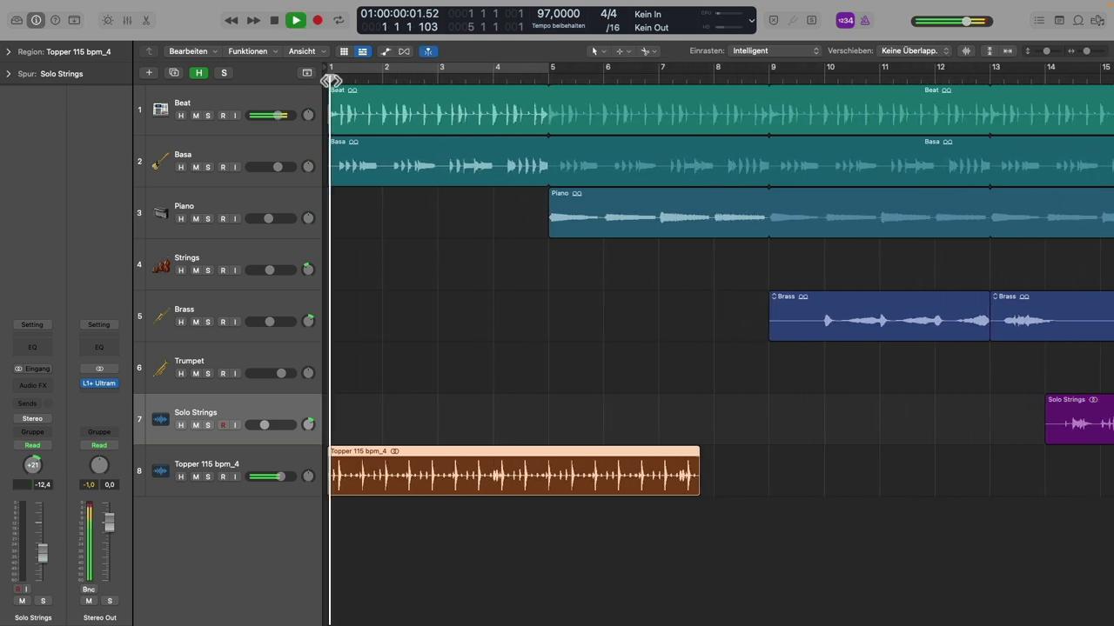
# Step: Turn on cycle mode, extend the cycle range to bar 9, and stop playback
pyautogui.click(446, 72)
pyautogui.moveTo(548, 71); pyautogui.dragTo(769, 122)
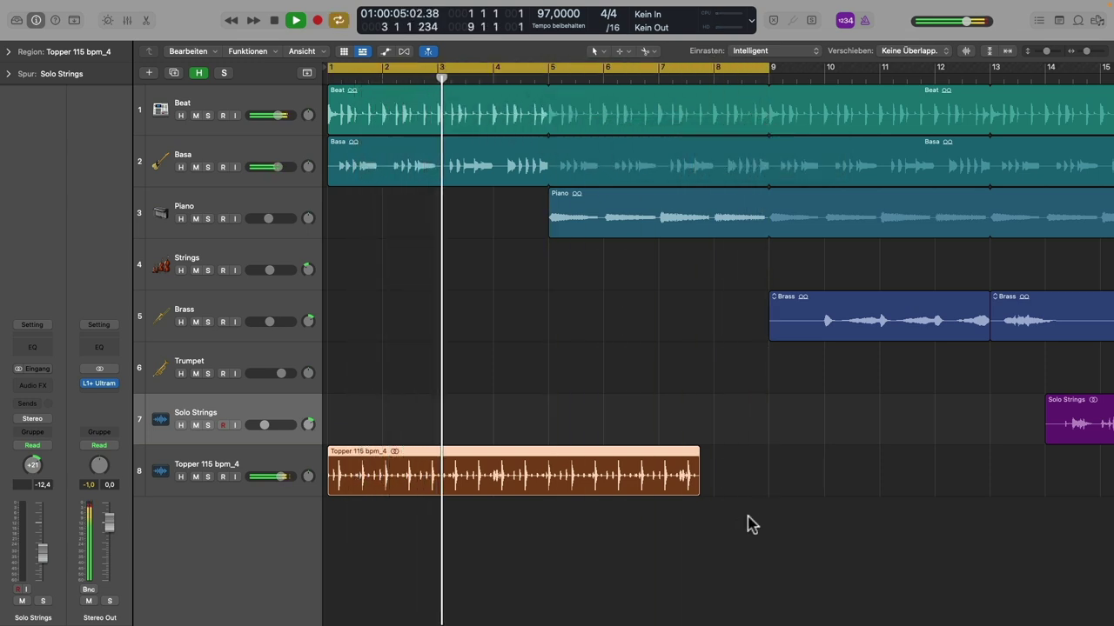
pyautogui.press('space')
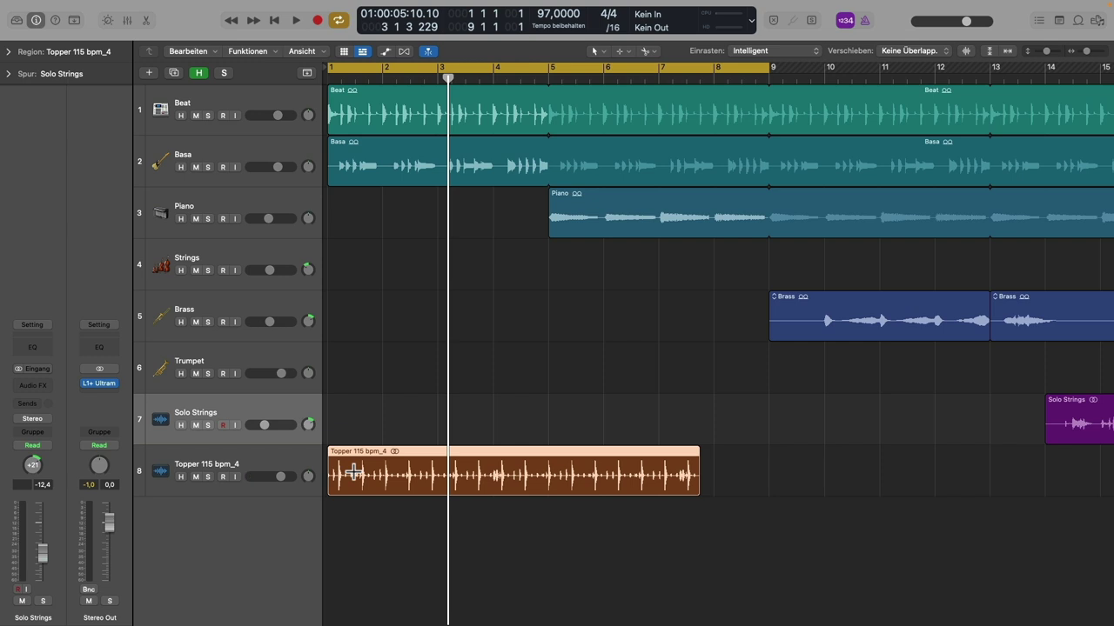
# Step: Delete the Topper 115 bpm_4 region together with its track
pyautogui.click(288, 468)
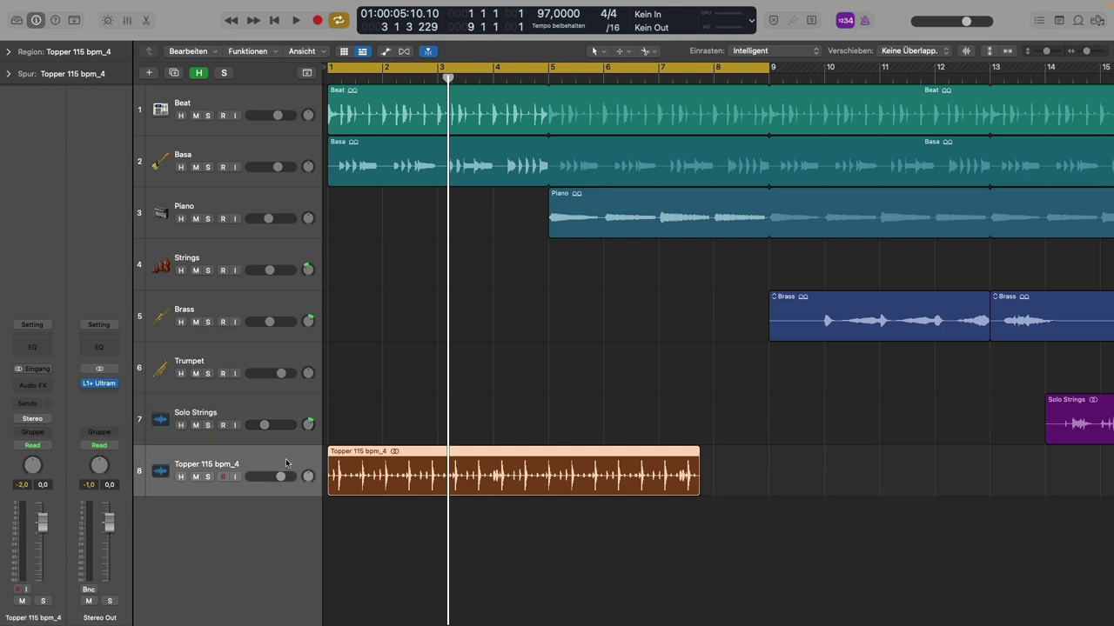
pyautogui.press('BackSpace')
pyautogui.press('super+BackSpace')
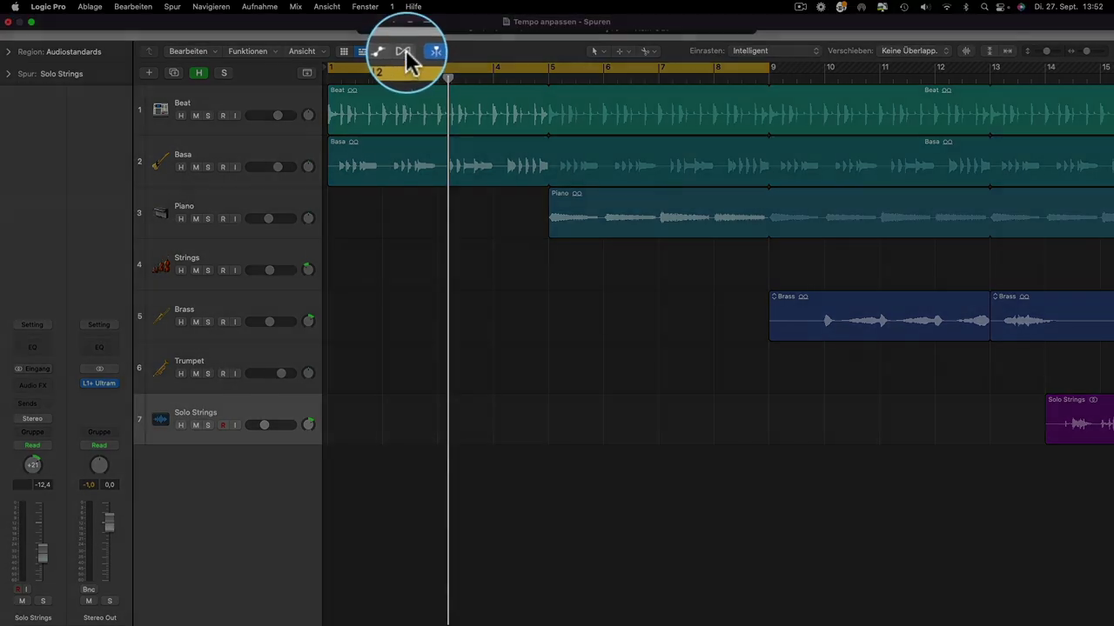
# Step: Show the Flex controls for the tracks in the arrangement
pyautogui.click(404, 51)
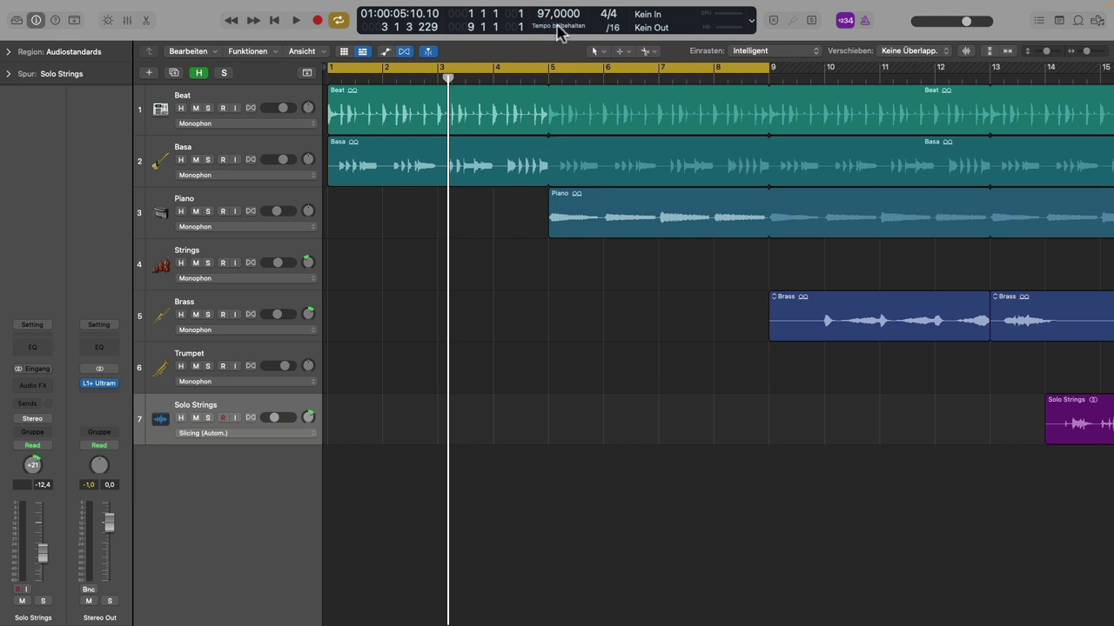
# Step: Switch the control bar display to Beats & Projekt and back to the Eigene layout
pyautogui.click(753, 24)
pyautogui.scroll(3, 761, 30)
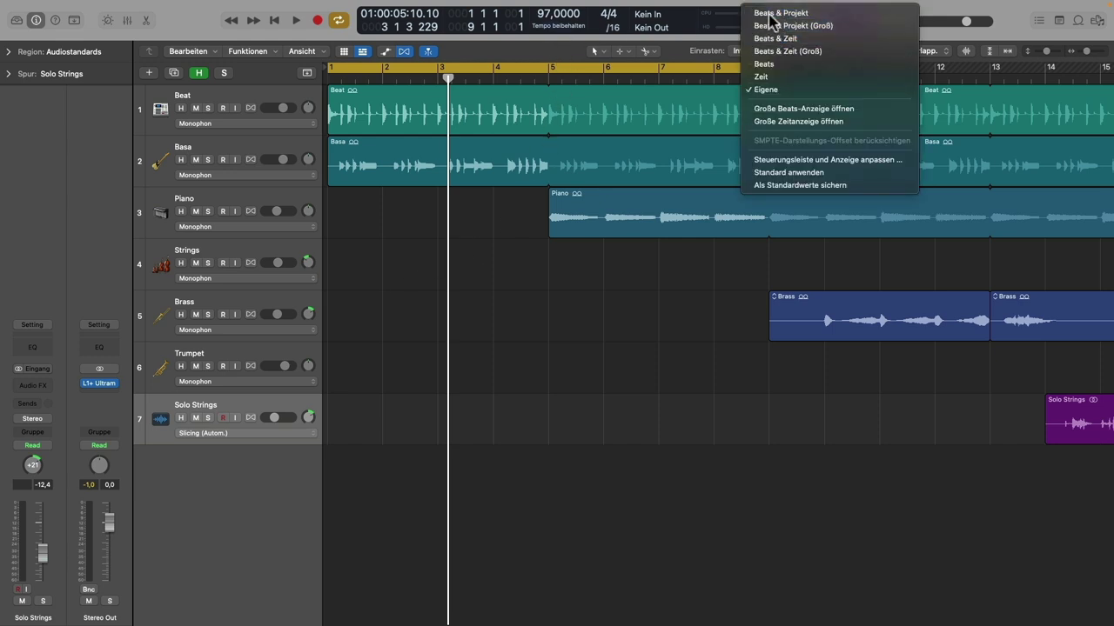
pyautogui.click(764, 14)
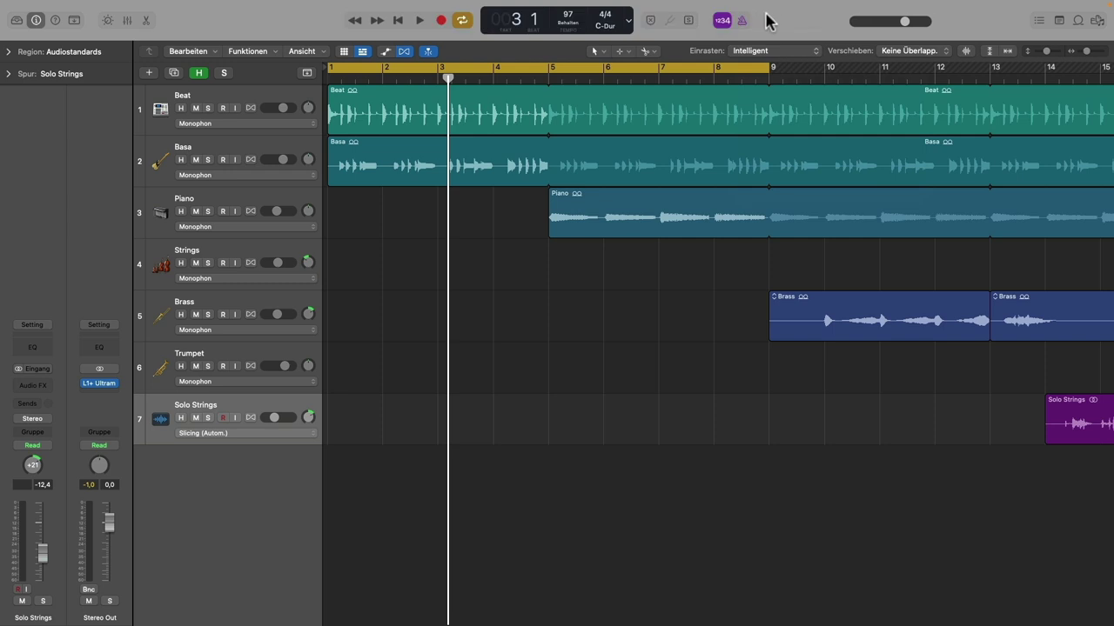
pyautogui.click(629, 24)
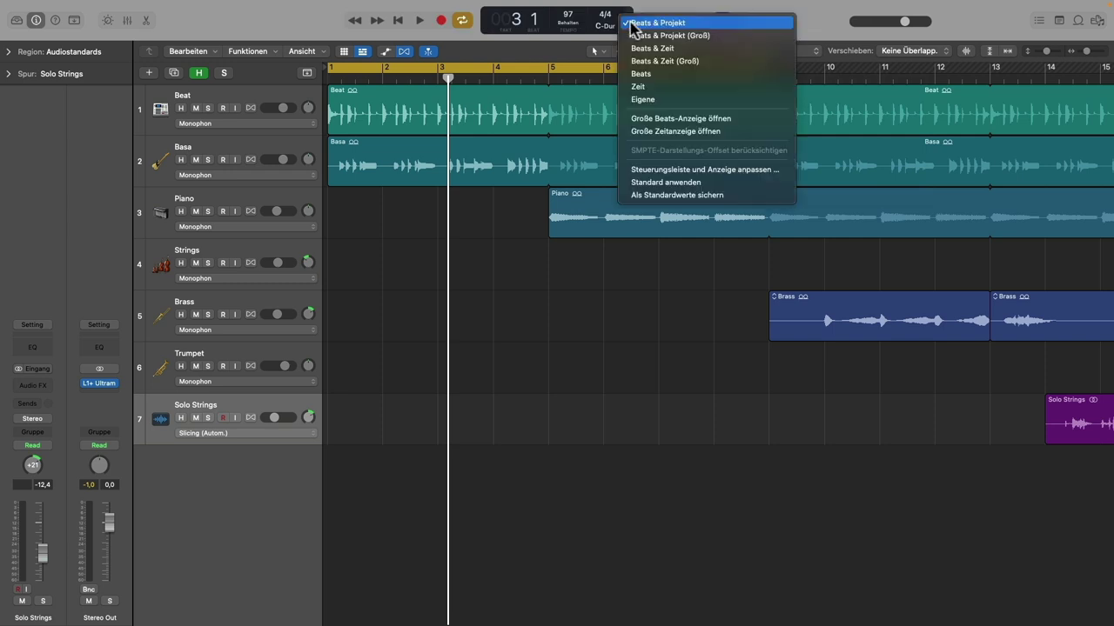
pyautogui.click(657, 99)
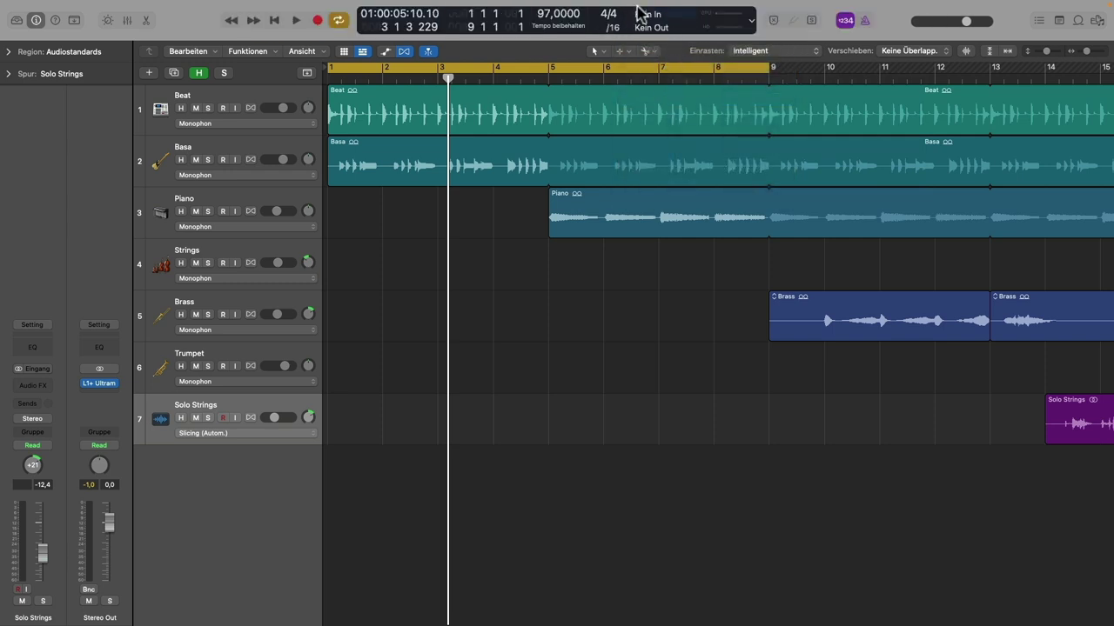
# Step: In the Smart Tempo project settings, set the Flex & Folgen default for imported files to Ein + Takte ausrichten
pyautogui.click(572, 28)
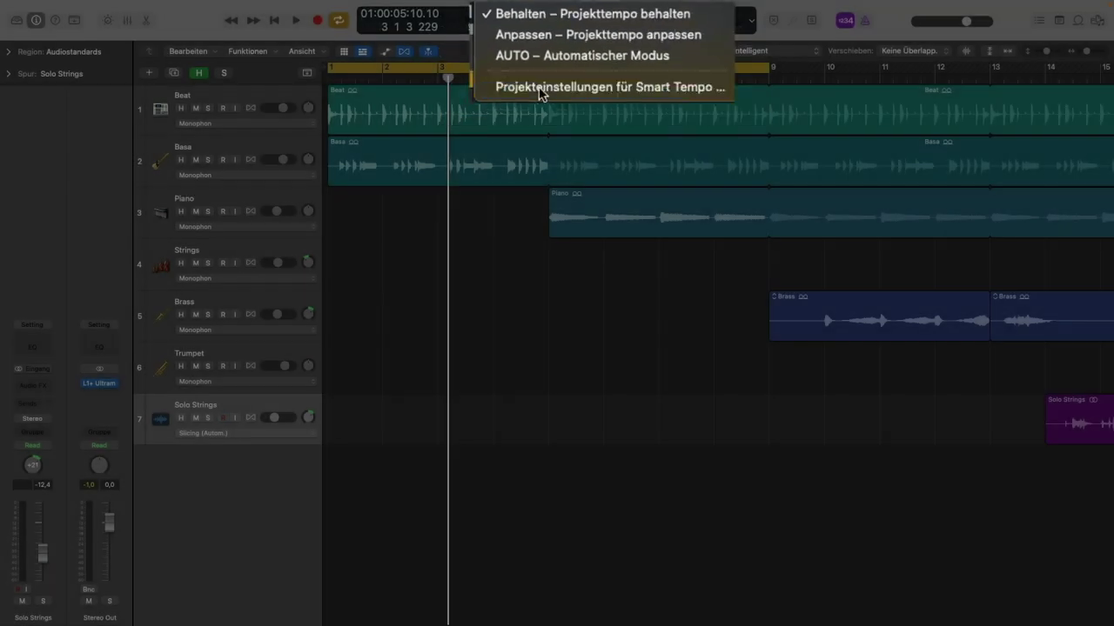
pyautogui.click(540, 94)
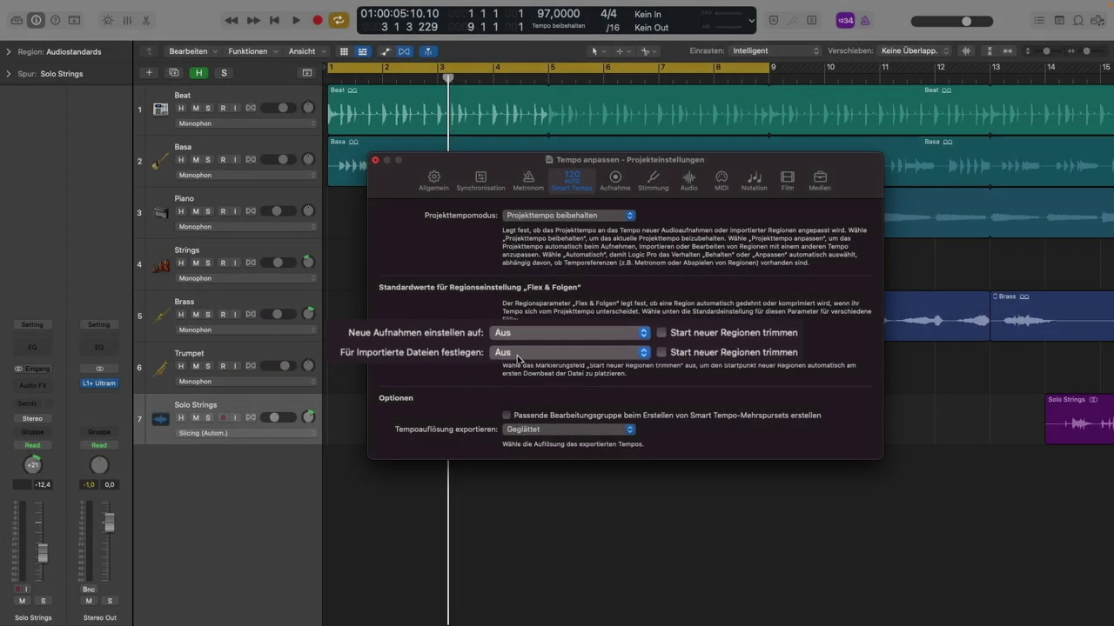
pyautogui.click(617, 351)
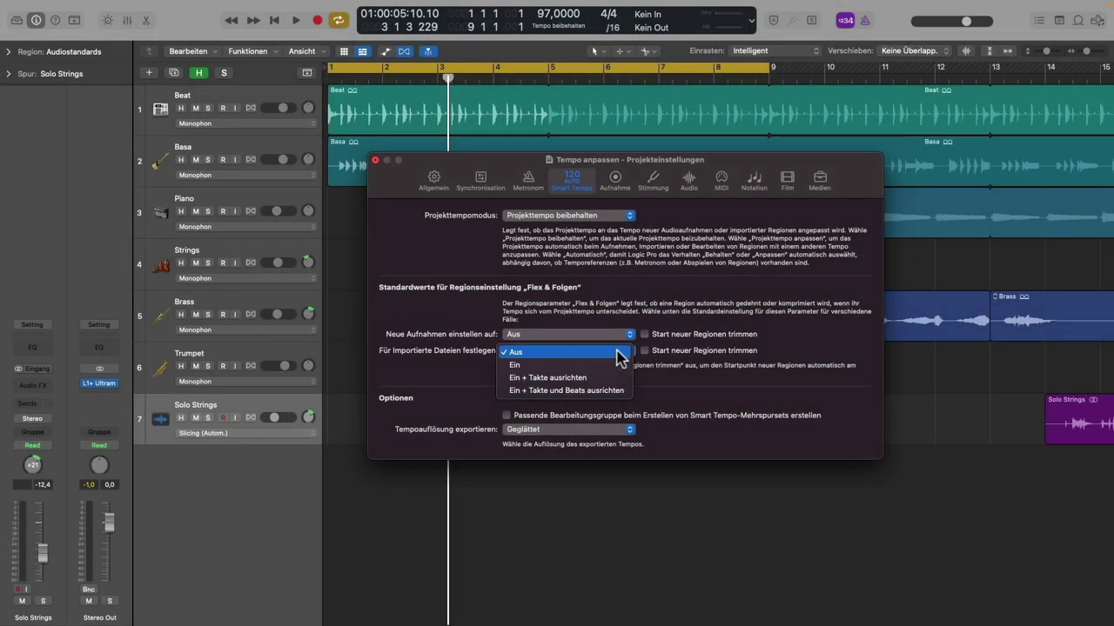
pyautogui.click(559, 381)
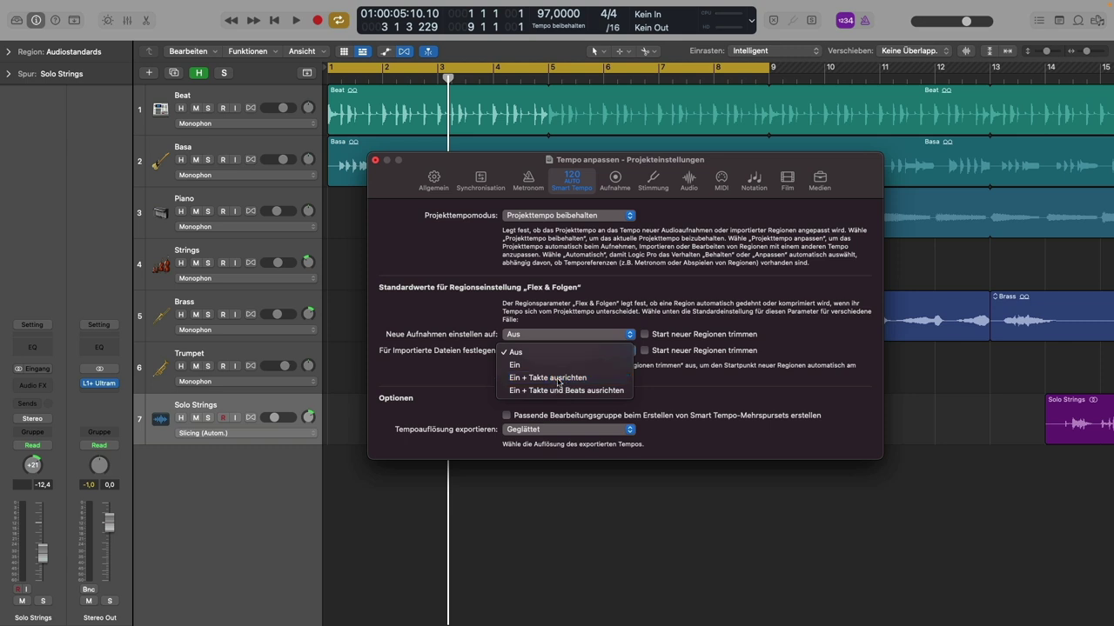
pyautogui.click(375, 161)
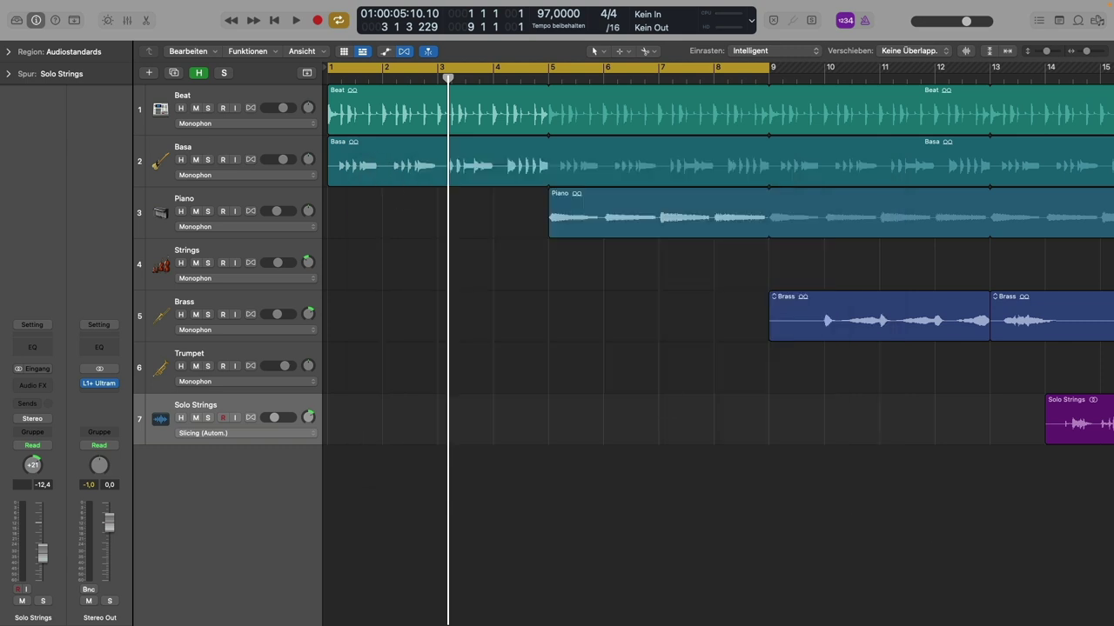
# Step: Import the Topper 115 bpm_5 audio file onto a new track at bar 1 and play it with the other tracks
pyautogui.moveTo(1112, 522); pyautogui.dragTo(328, 517)
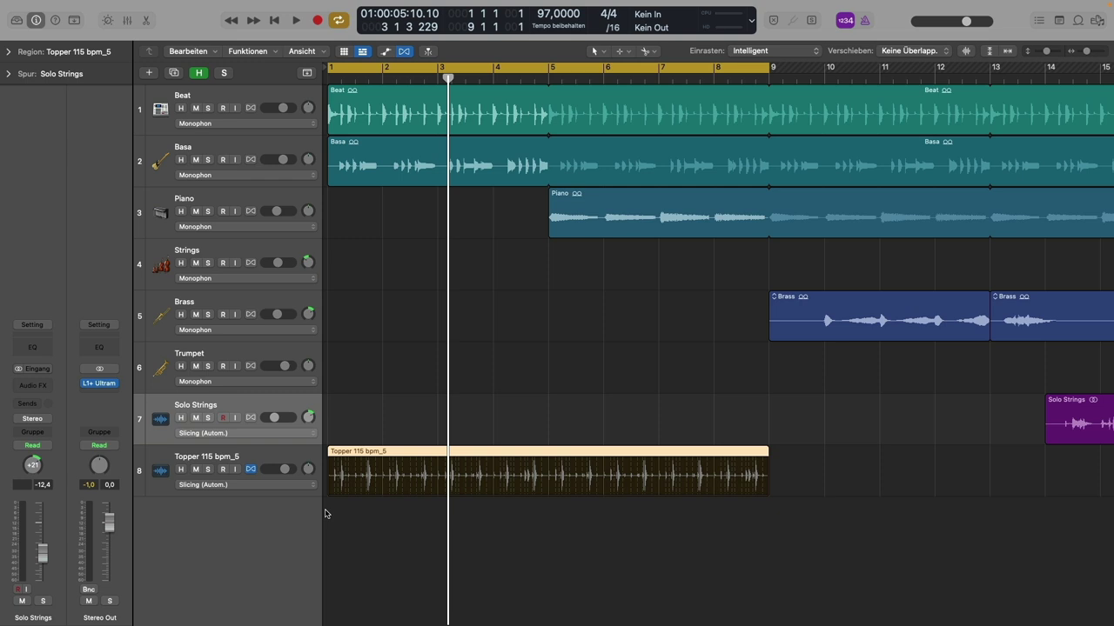
pyautogui.click(770, 78)
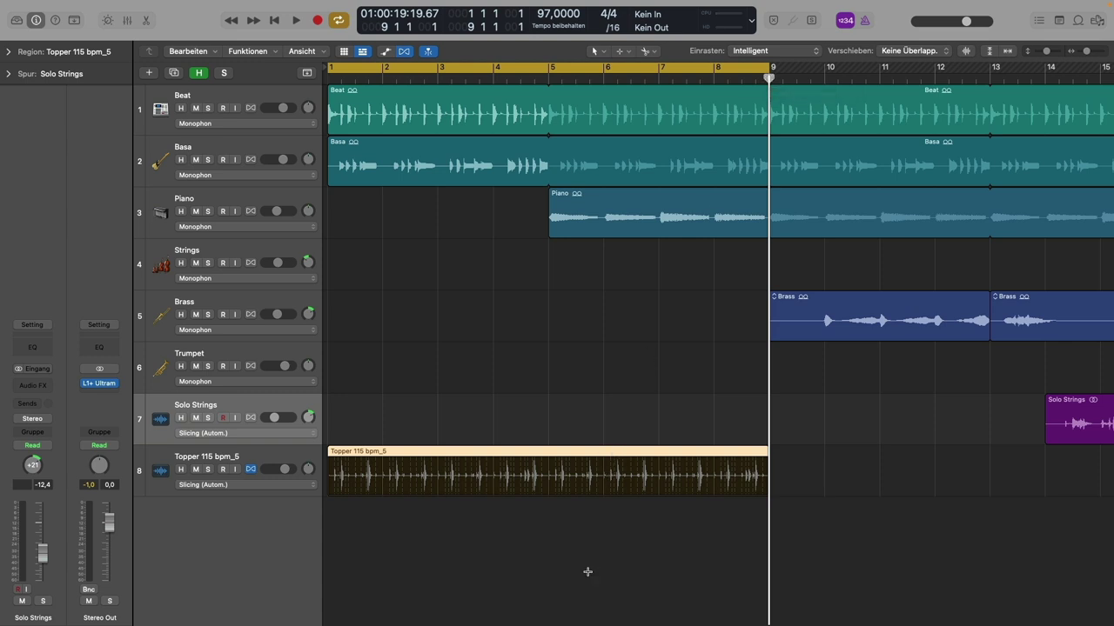
pyautogui.press('space')
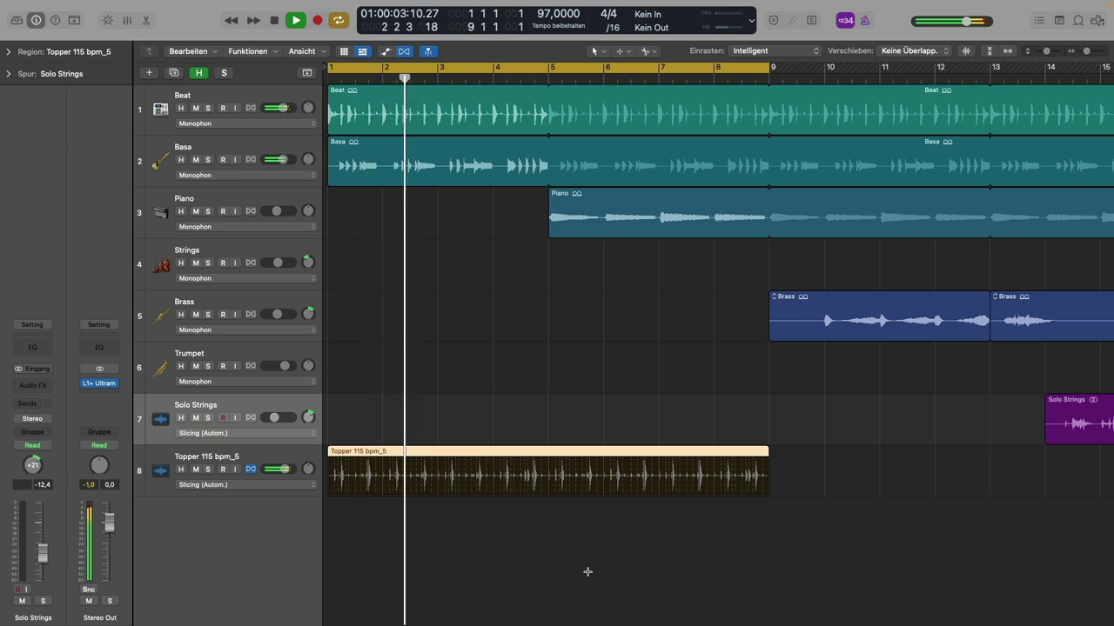
pyautogui.press('space')
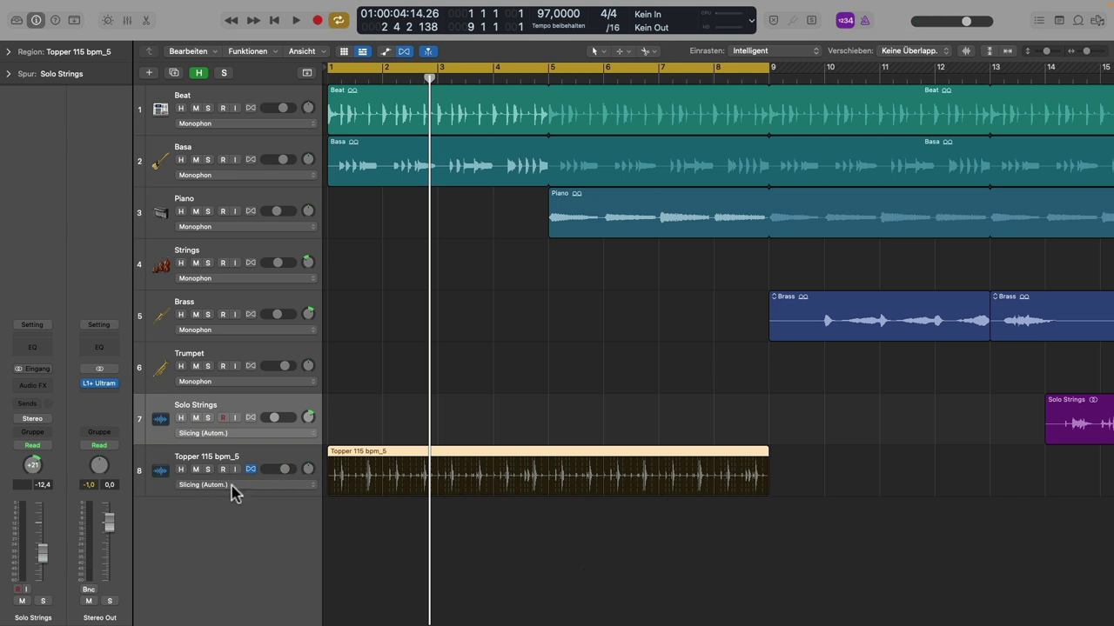
pyautogui.click(304, 489)
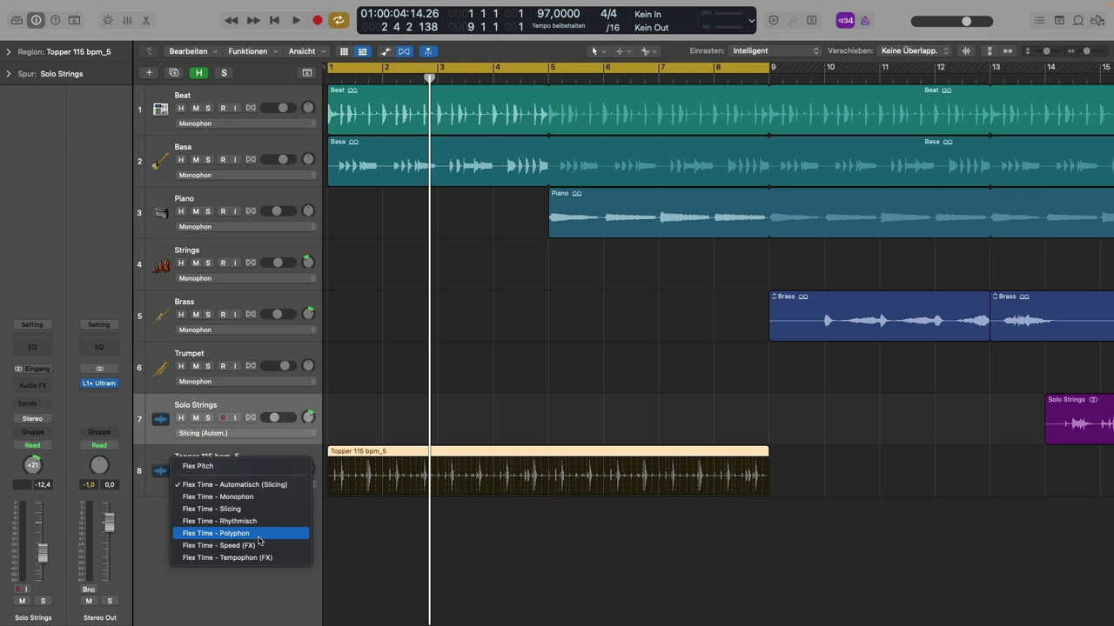
pyautogui.click(379, 519)
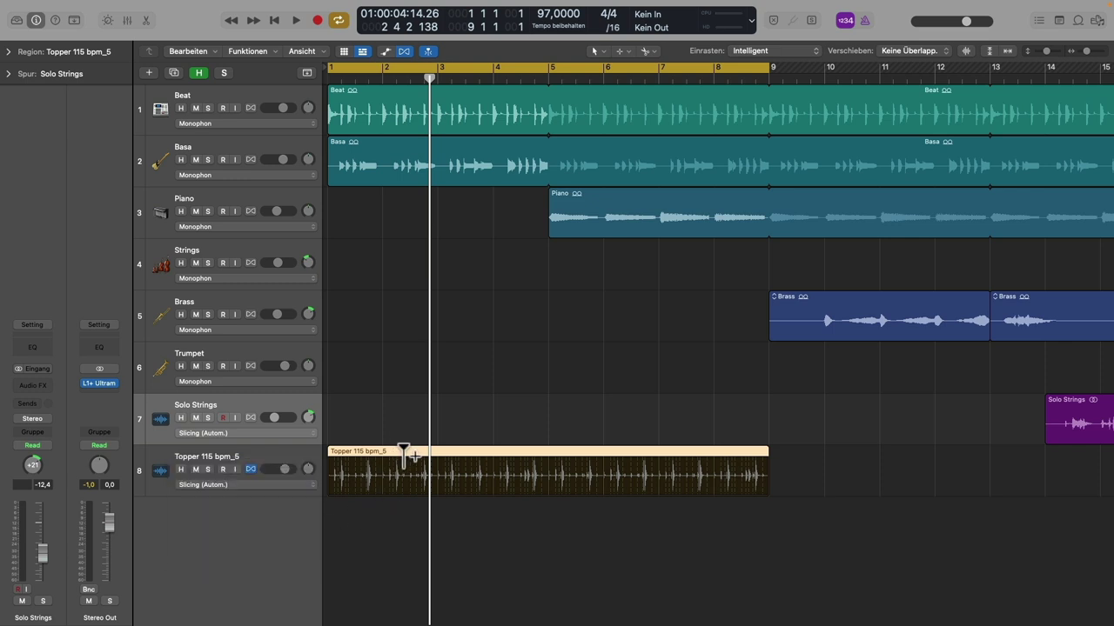
# Step: Add flex markers around bar 2 in the Topper 115 bpm_5 region and shift the hit at bar 2 slightly earlier
pyautogui.moveTo(376, 416); pyautogui.dragTo(679, 523)
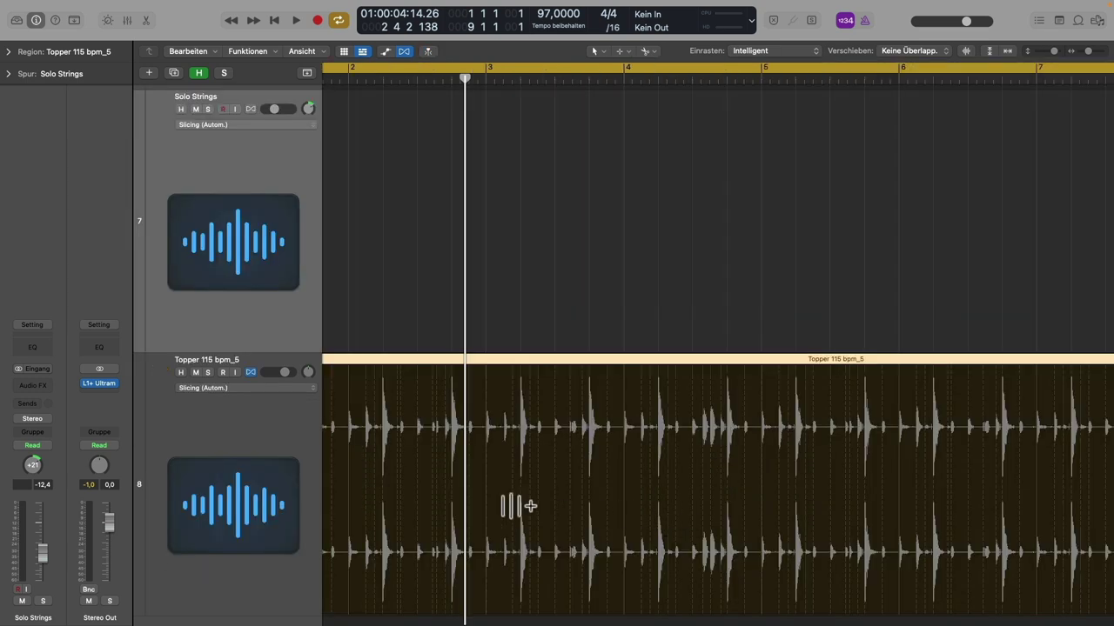
pyautogui.press('super+Right')
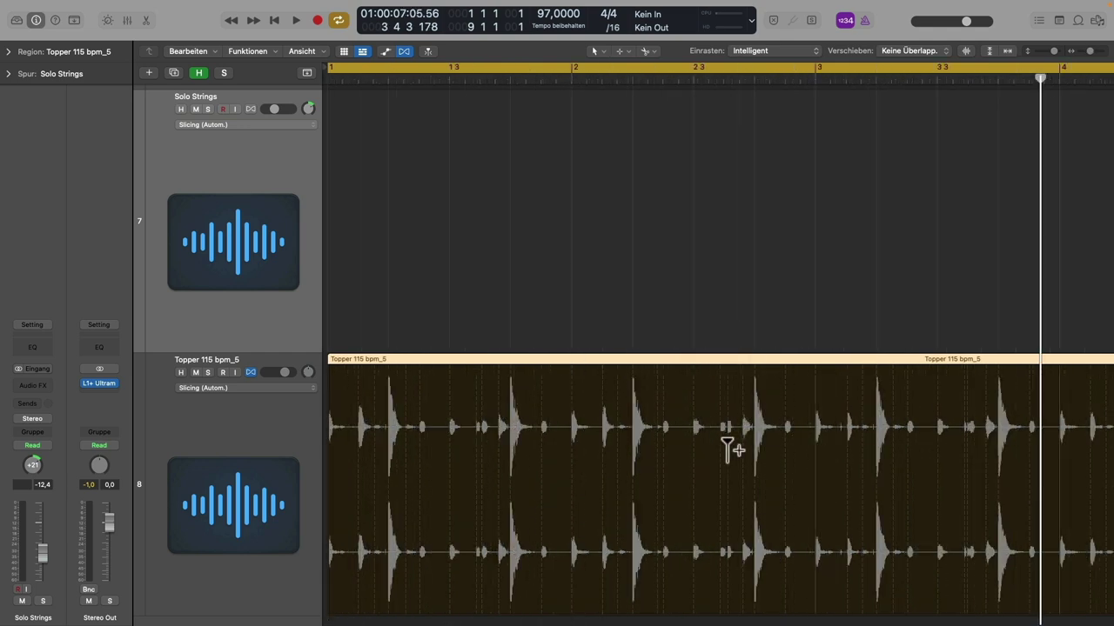
pyautogui.click(572, 499)
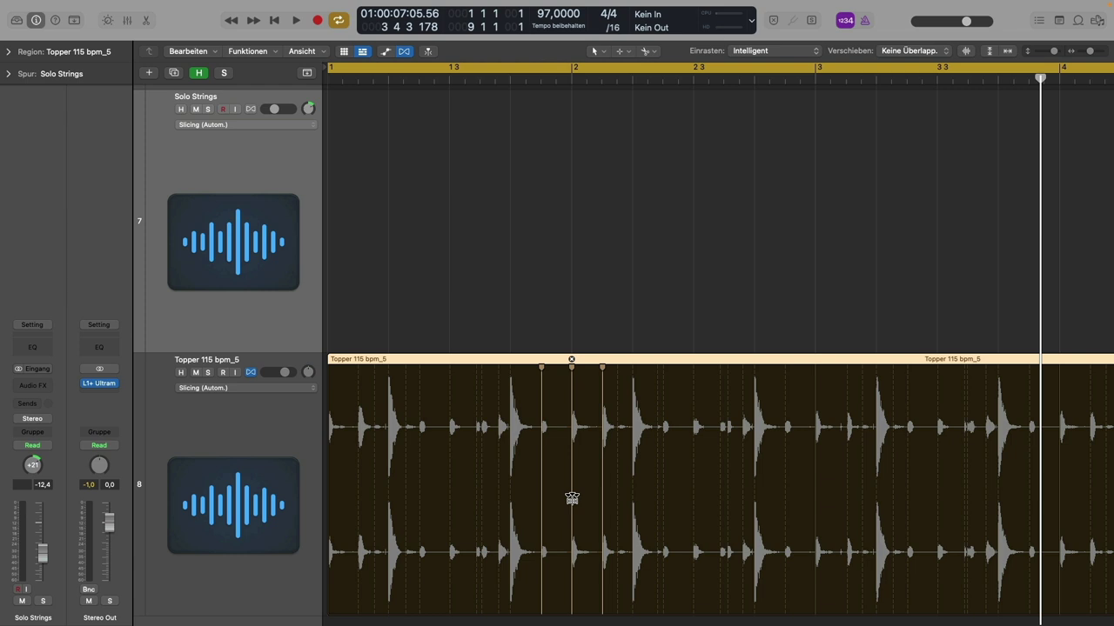
pyautogui.press('space')
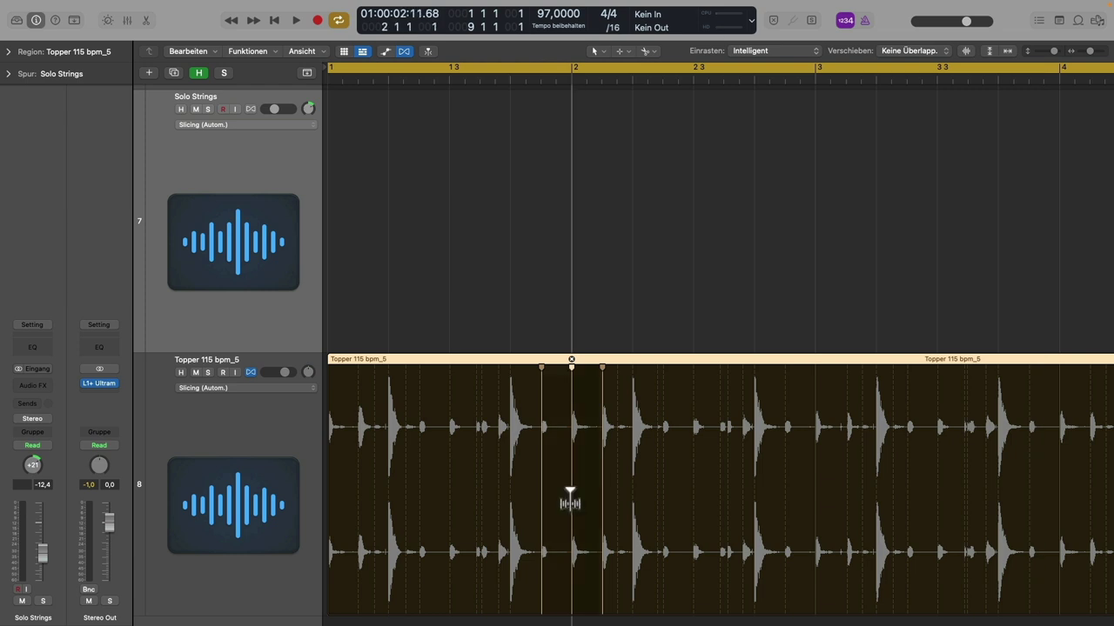
pyautogui.moveTo(569, 499); pyautogui.dragTo(558, 499)
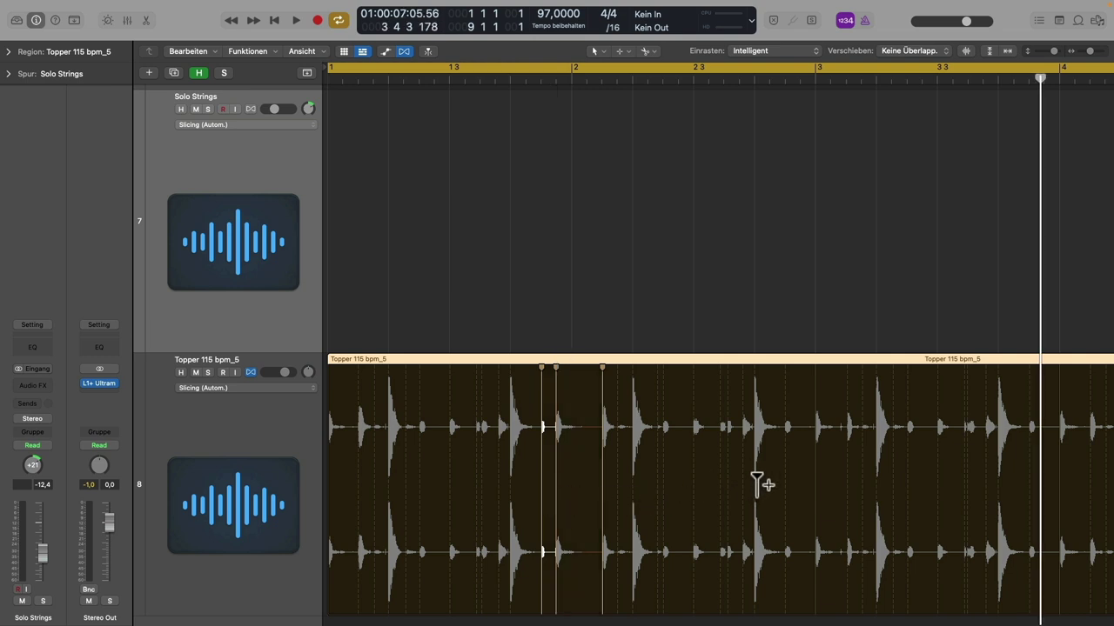
# Step: Flex bar 3 of the Topper 115 bpm_5 region, moving the beat 2 hit slightly earlier and the small hit before beat 3 slightly later
pyautogui.click(876, 489)
pyautogui.moveTo(875, 490); pyautogui.dragTo(865, 495)
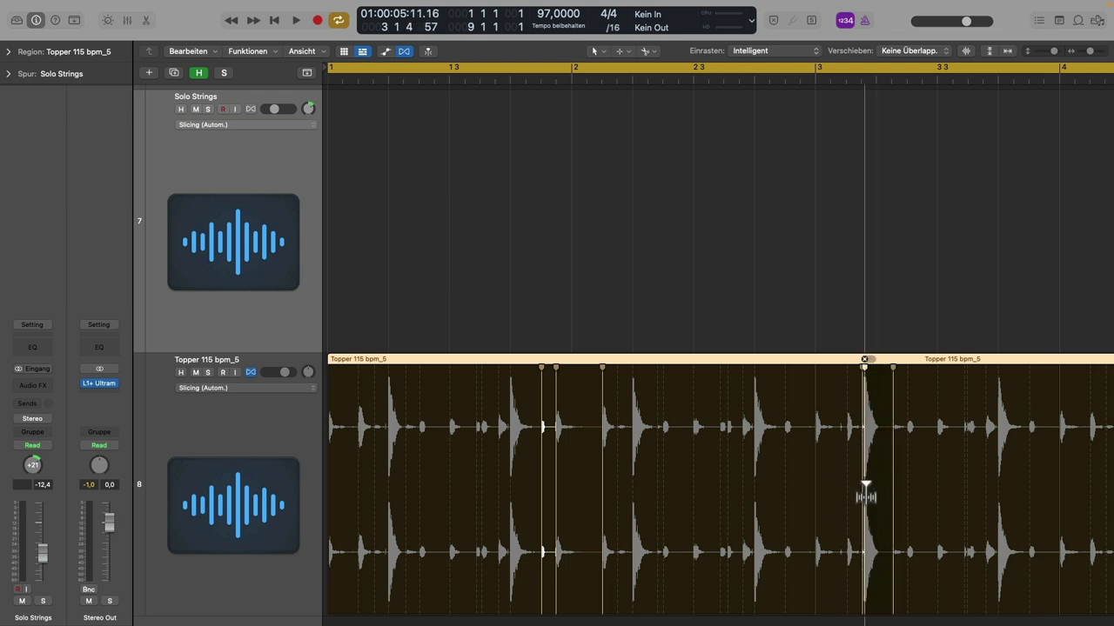
pyautogui.click(935, 492)
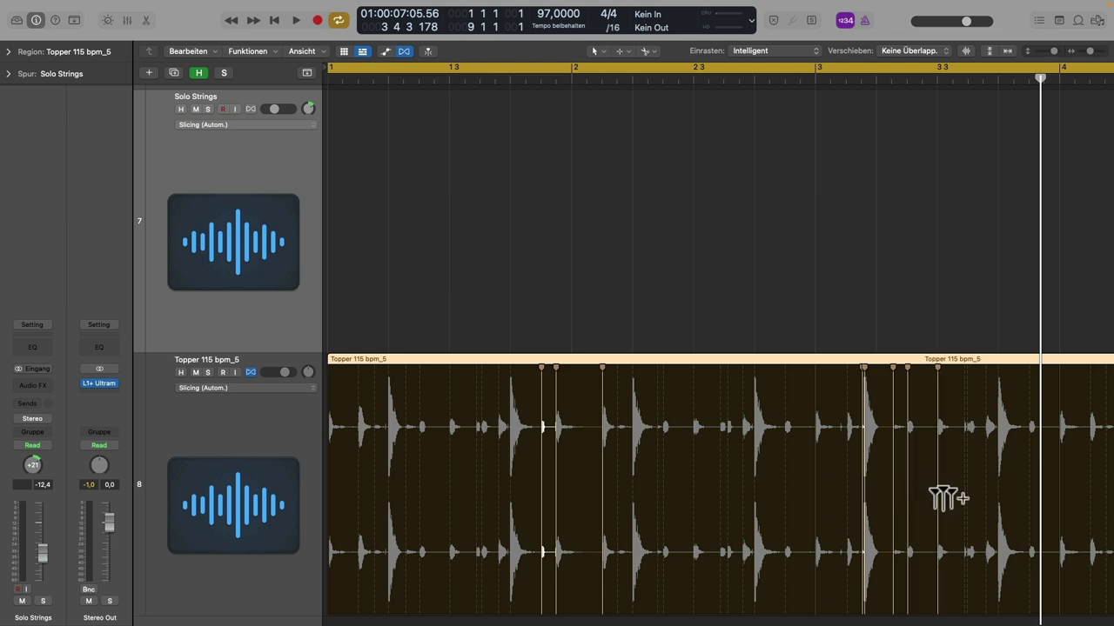
pyautogui.moveTo(910, 493); pyautogui.dragTo(922, 498)
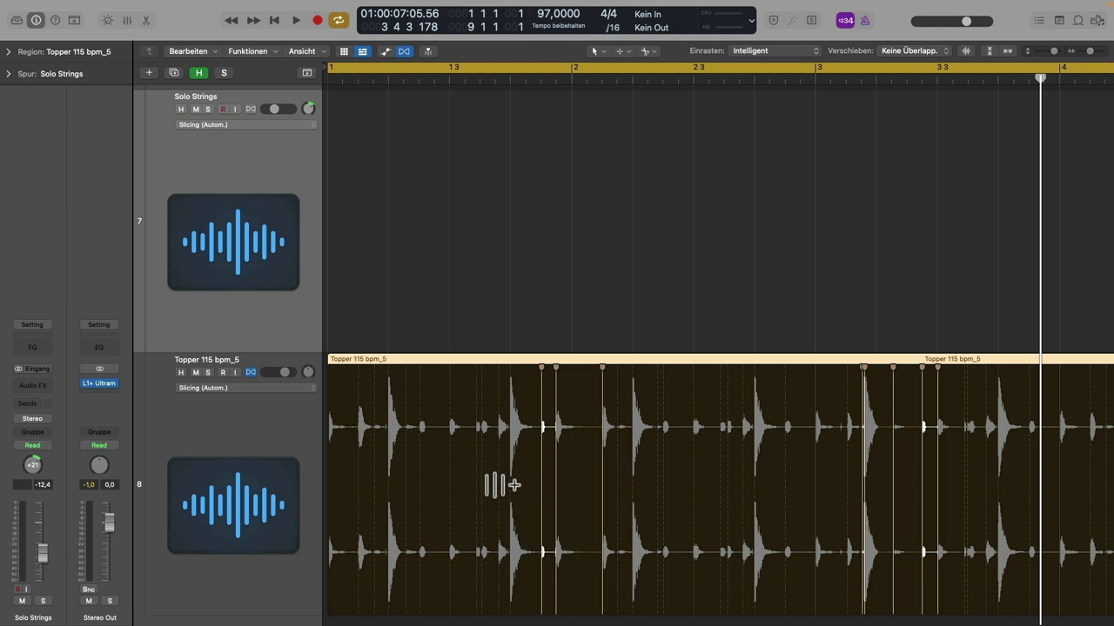
# Step: Shift the hit at beat 3 of bar 1 slightly earlier with flex markers and play the region from bar 1
pyautogui.click(435, 492)
pyautogui.click(331, 76)
pyautogui.press('space')
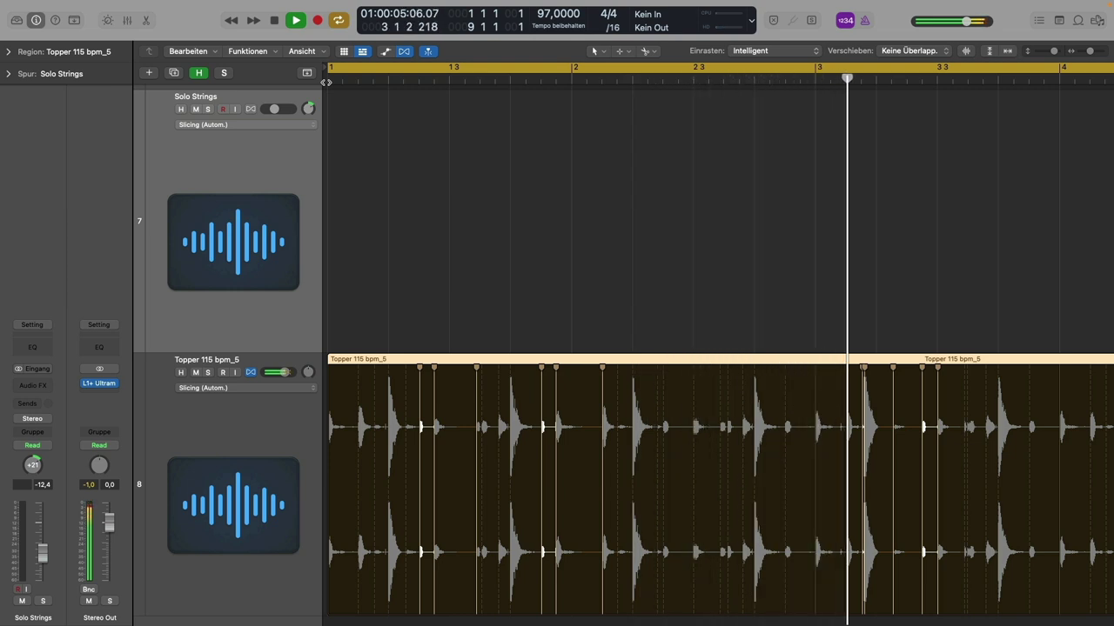
pyautogui.press('space')
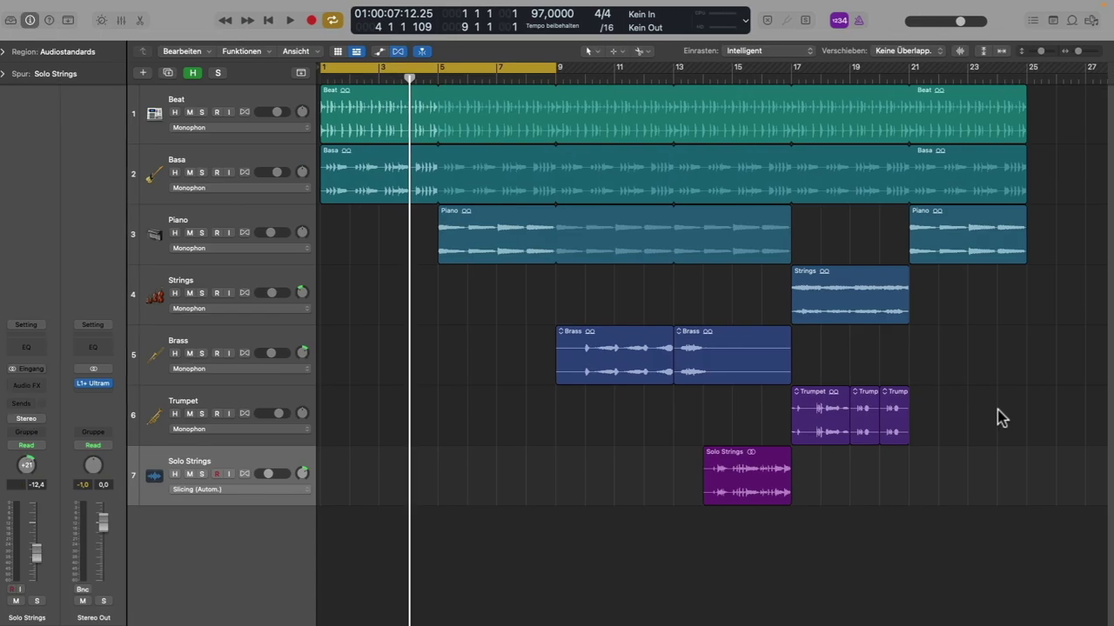
# Step: In the Smart Tempo project settings, set the Flex & Folgen default for imported files to Aus
pyautogui.click(517, 70)
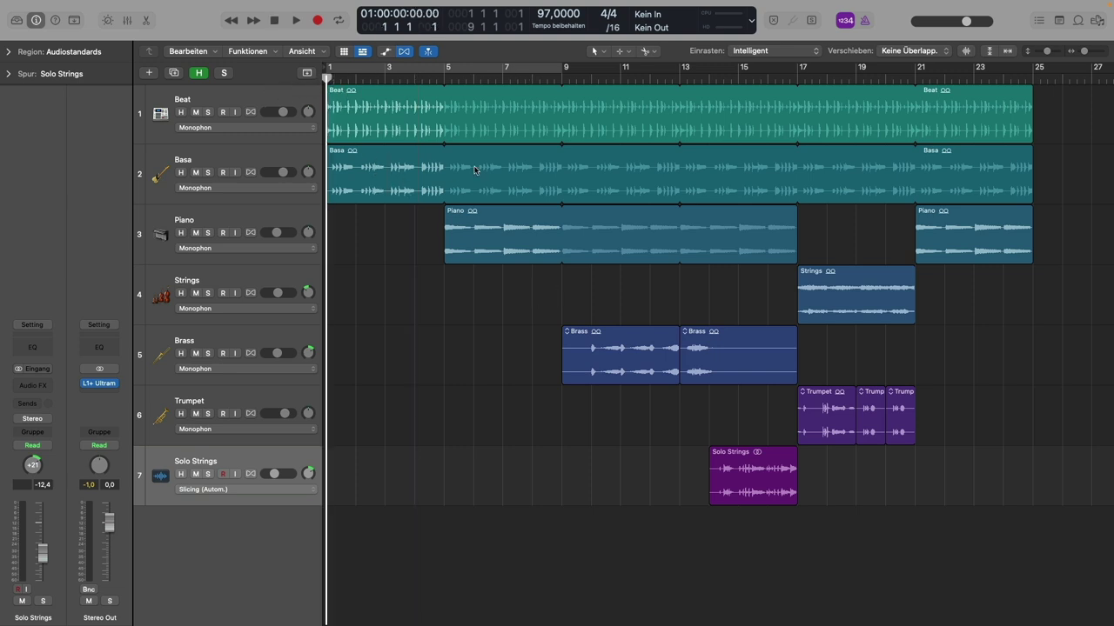
pyautogui.click(578, 27)
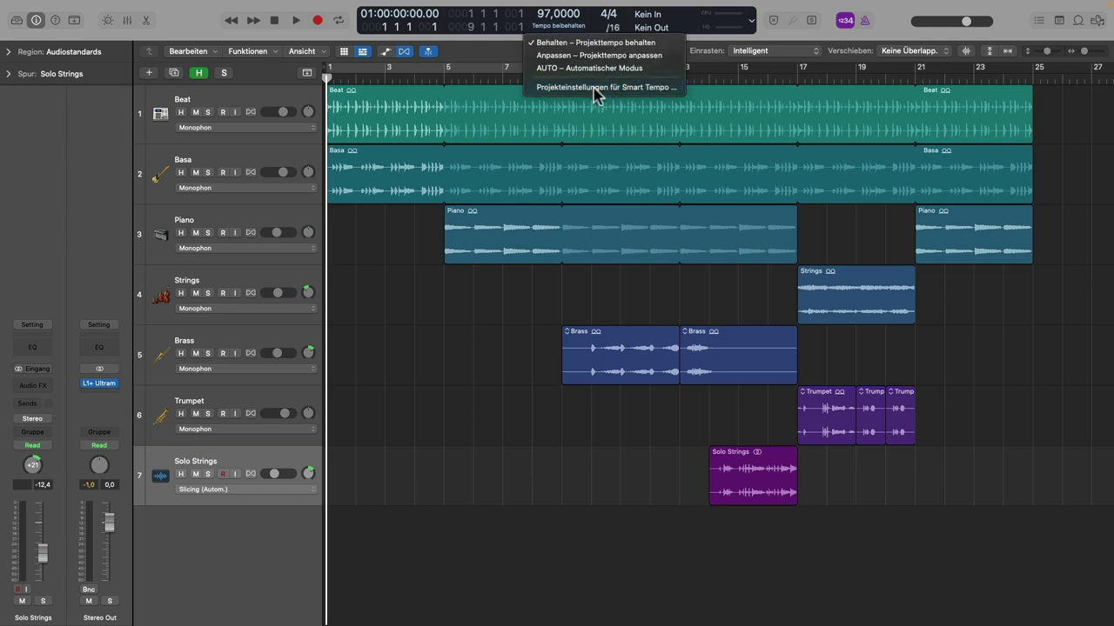
pyautogui.click(593, 88)
pyautogui.click(626, 353)
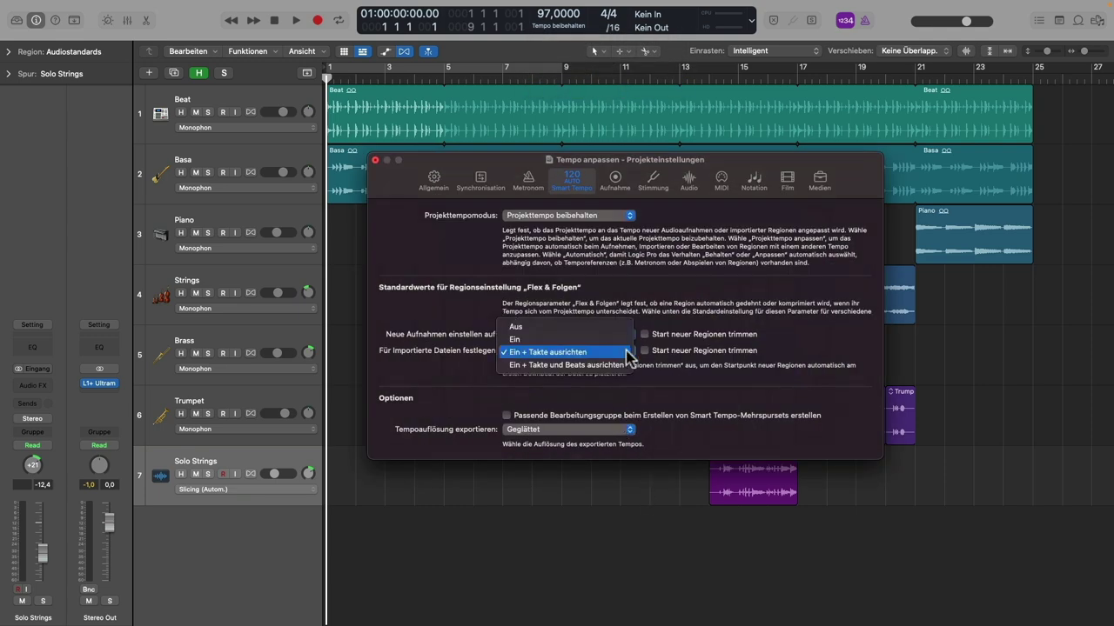
pyautogui.click(609, 327)
pyautogui.click(375, 160)
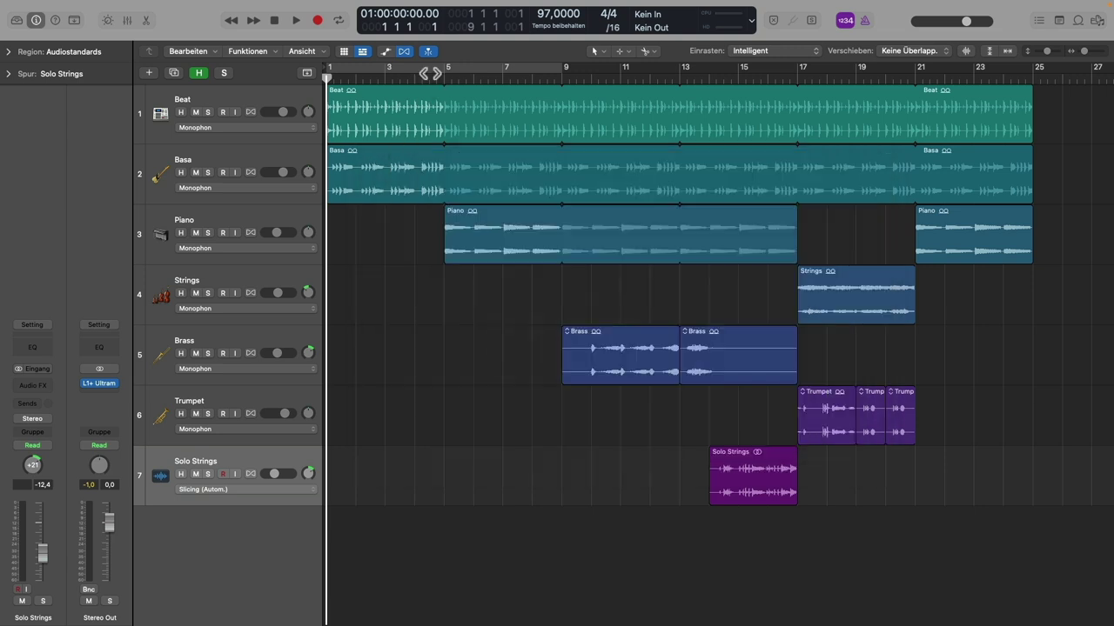
# Step: With Flex hidden, import Guit Loop 82 bpm_11 onto a new track at bar 1 and play it with the other tracks, lowered to -3.1 dB
pyautogui.click(404, 52)
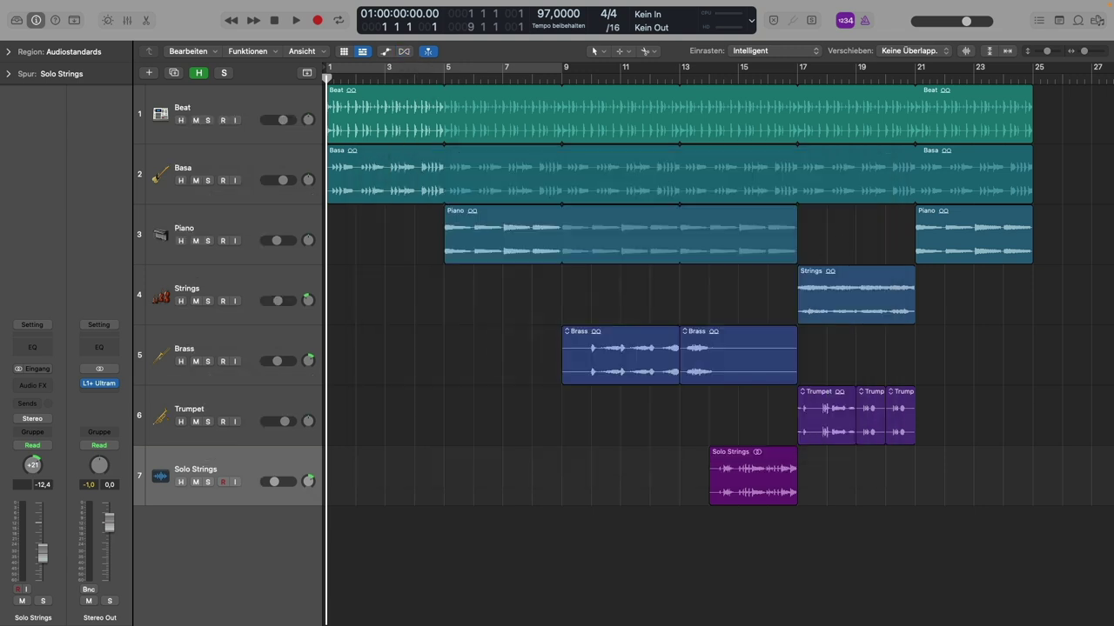
pyautogui.moveTo(1112, 570); pyautogui.dragTo(330, 581)
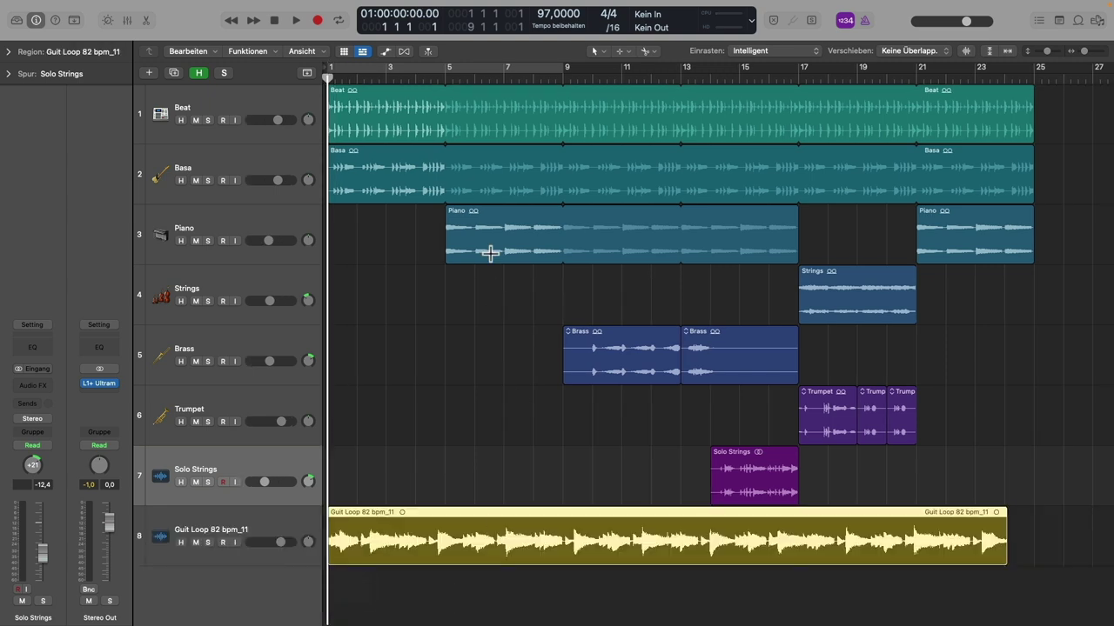
pyautogui.click(281, 525)
pyautogui.press('space')
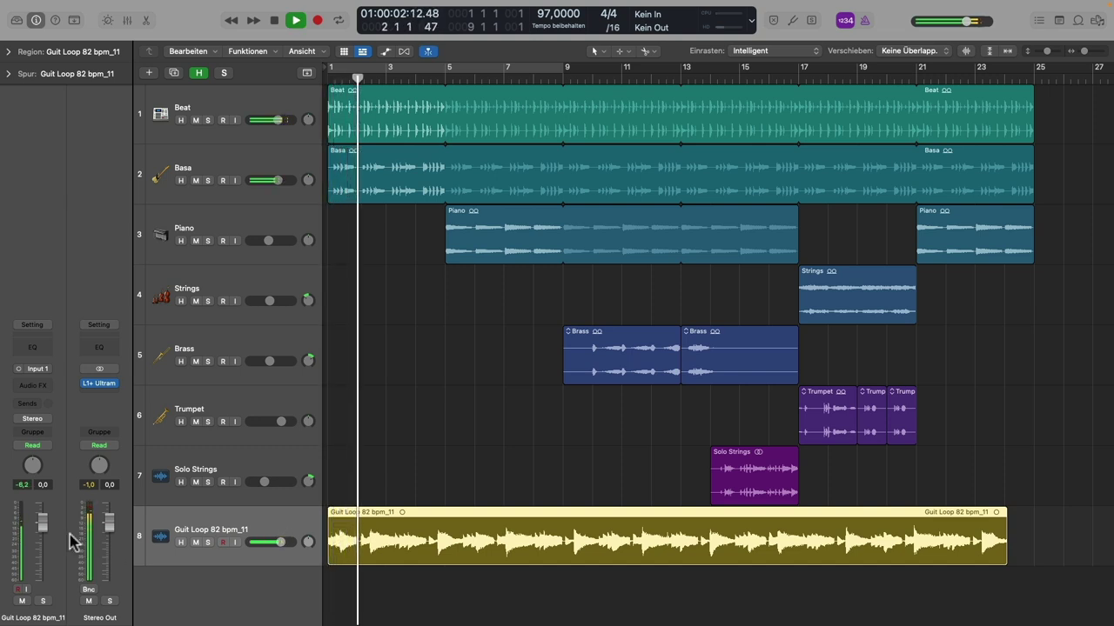
pyautogui.moveTo(48, 533); pyautogui.dragTo(43, 547)
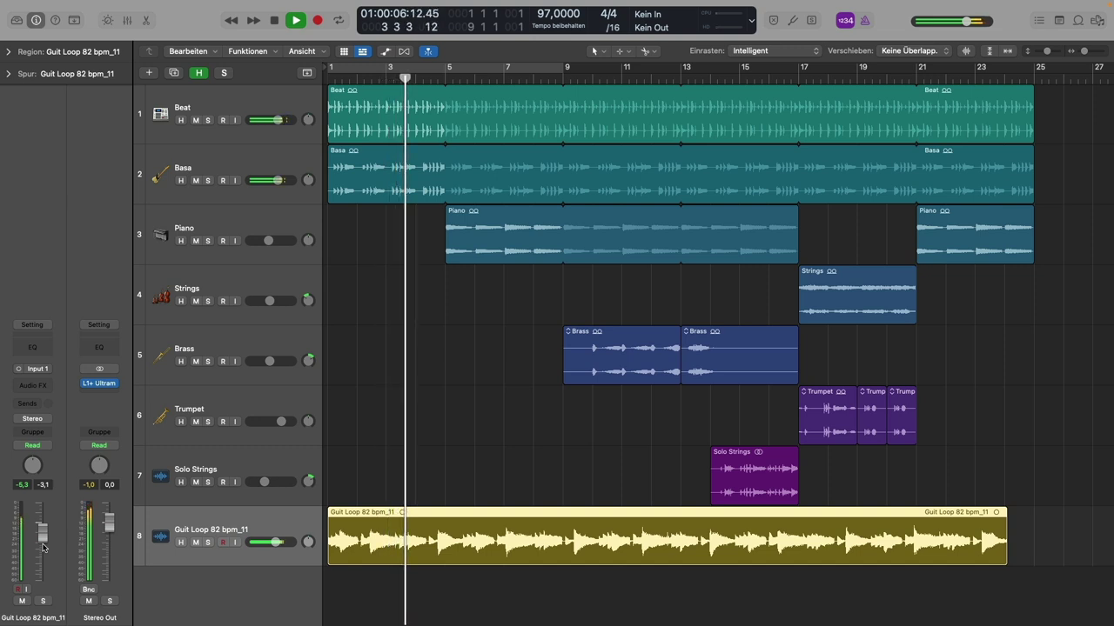
pyautogui.press('space')
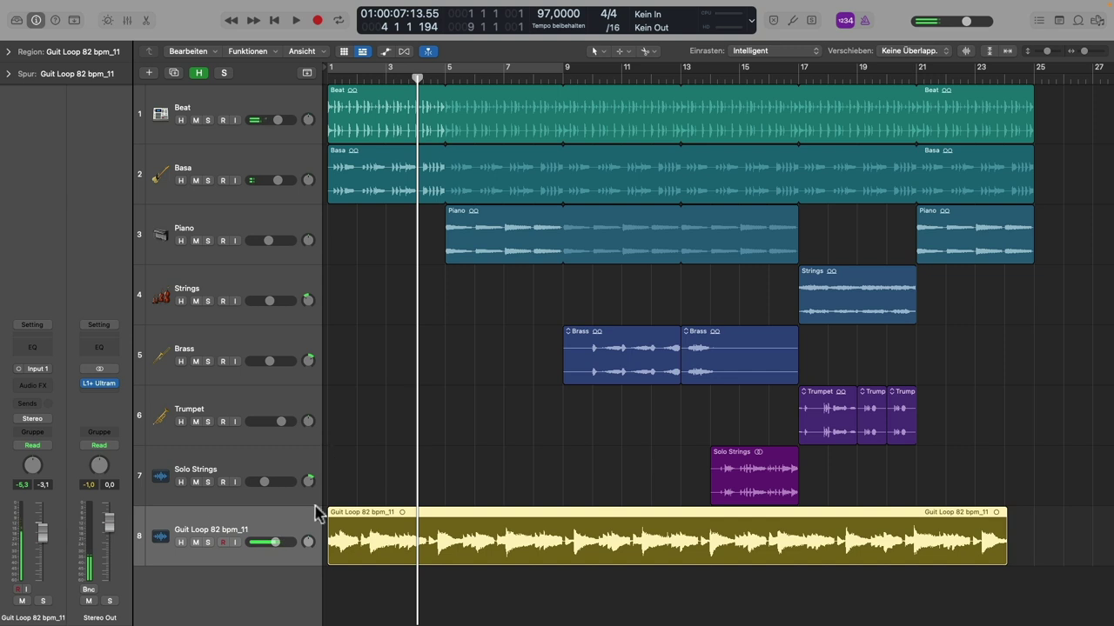
# Step: Delete the Guit Loop 82 bpm_11 region and track, and set the Smart Tempo default for imported files to Ein + Takte ausrichten
pyautogui.press('Delete')
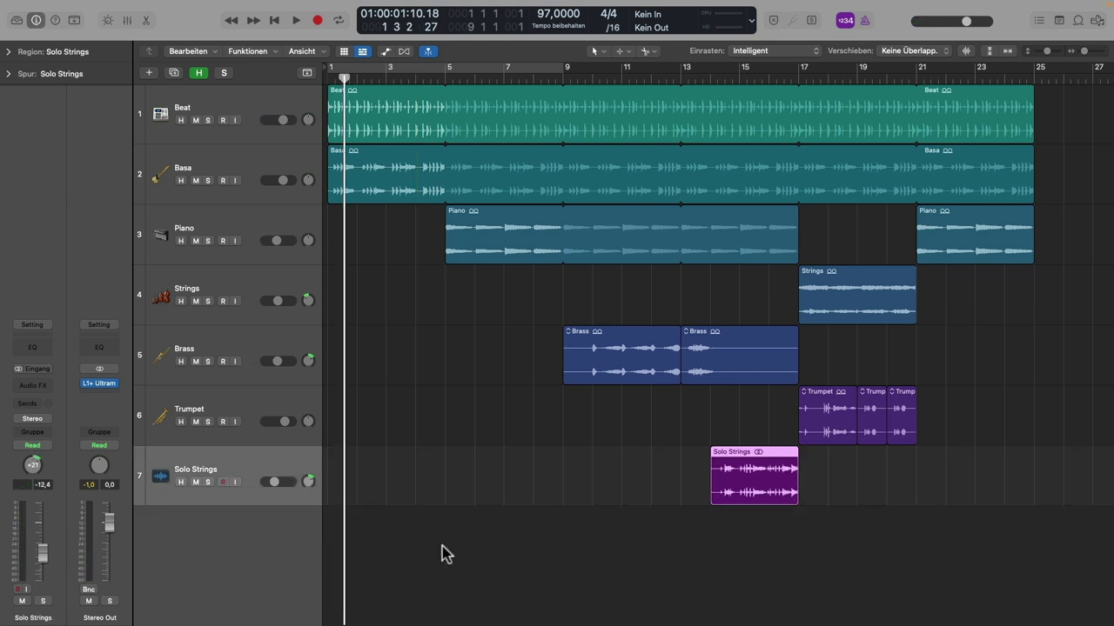
pyautogui.press('super+BackSpace')
pyautogui.click(570, 27)
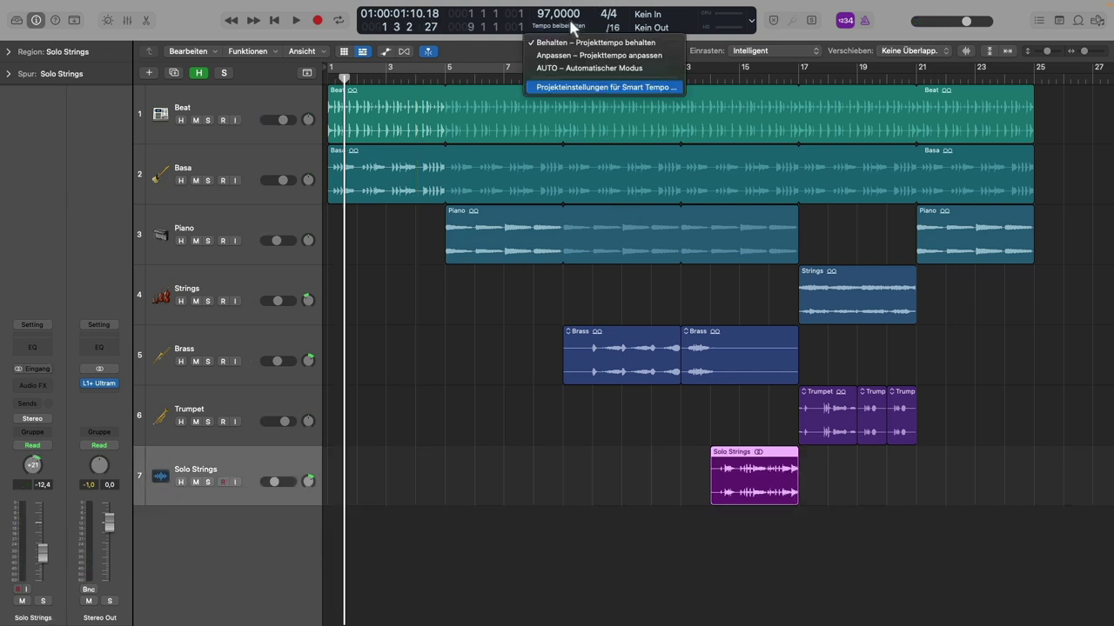
pyautogui.click(580, 87)
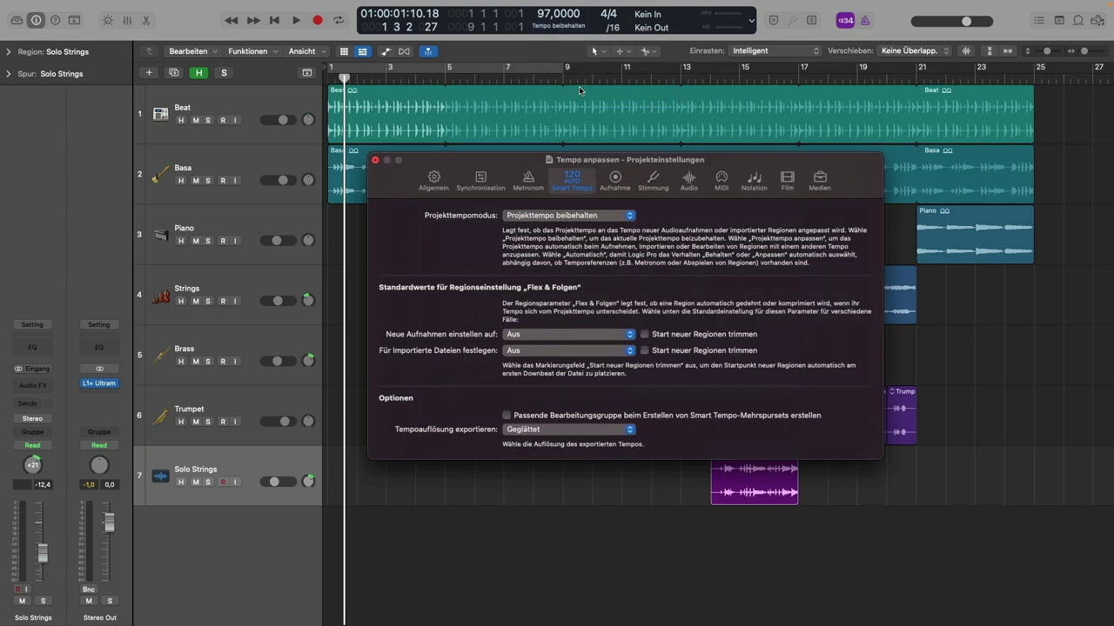
pyautogui.click(626, 351)
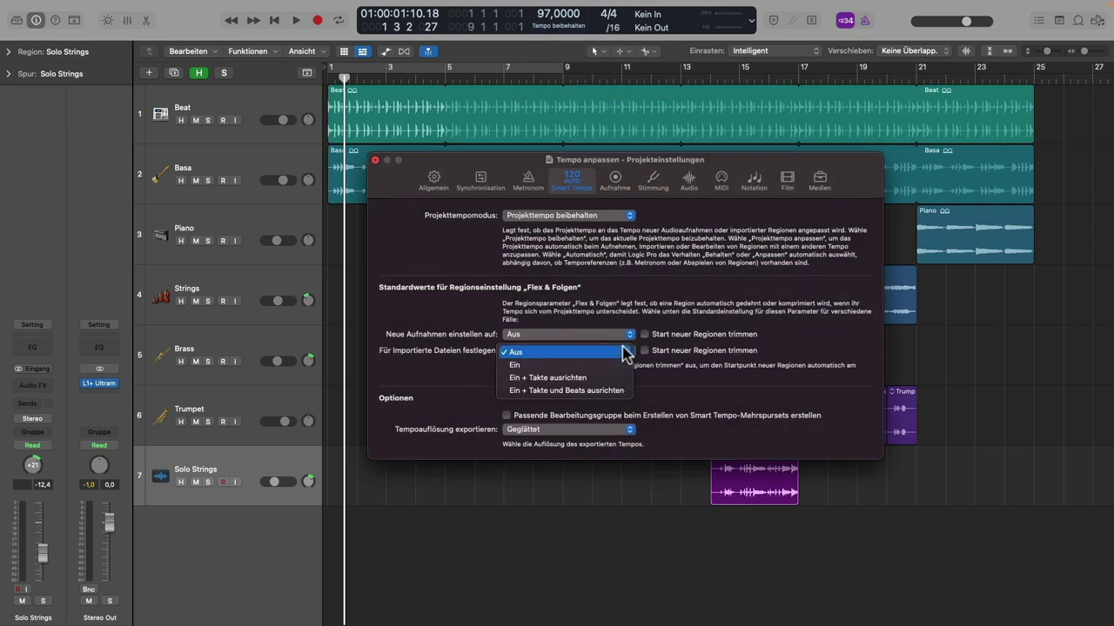
pyautogui.click(578, 378)
pyautogui.click(375, 160)
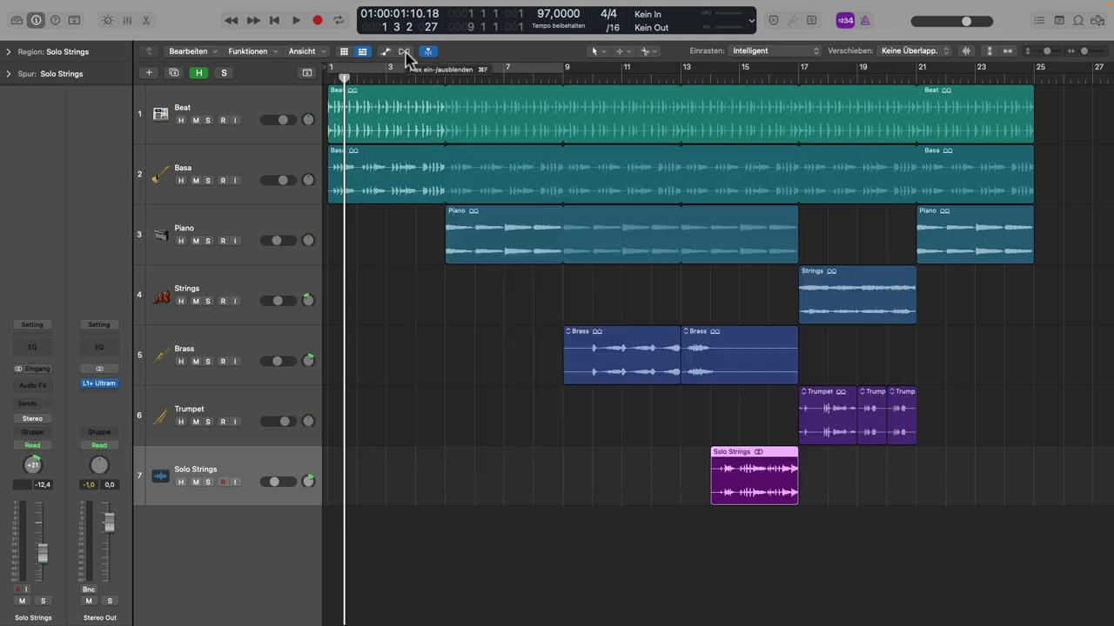
# Step: Show Flex in the Tracks area and import Guit Loop 82 bpm_13 onto a new track at bar 1
pyautogui.click(406, 54)
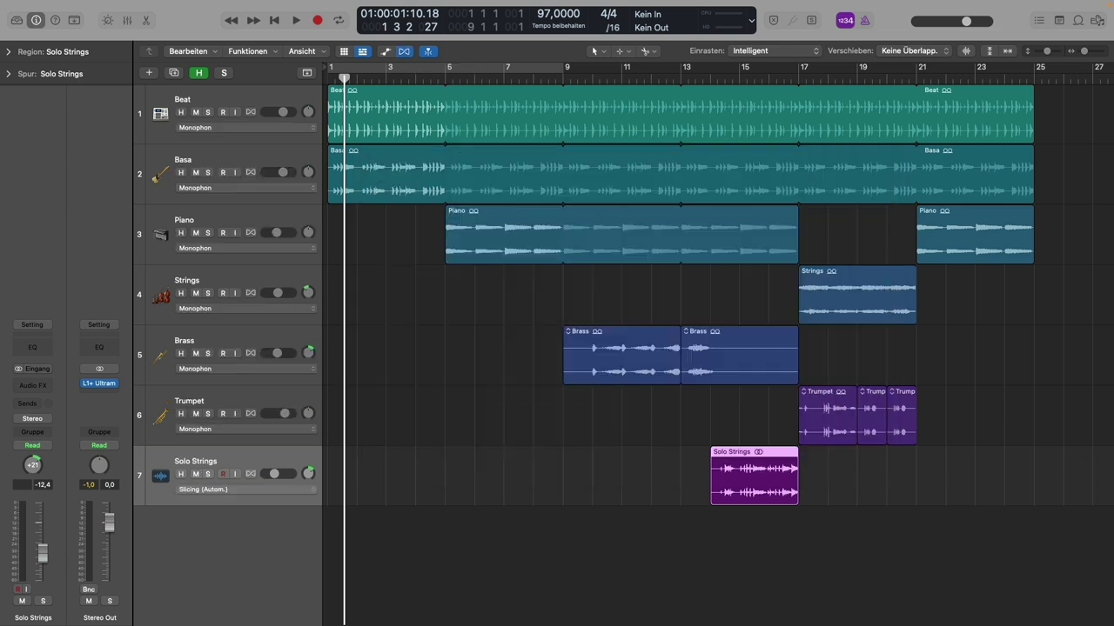
pyautogui.moveTo(629, 591); pyautogui.dragTo(330, 600)
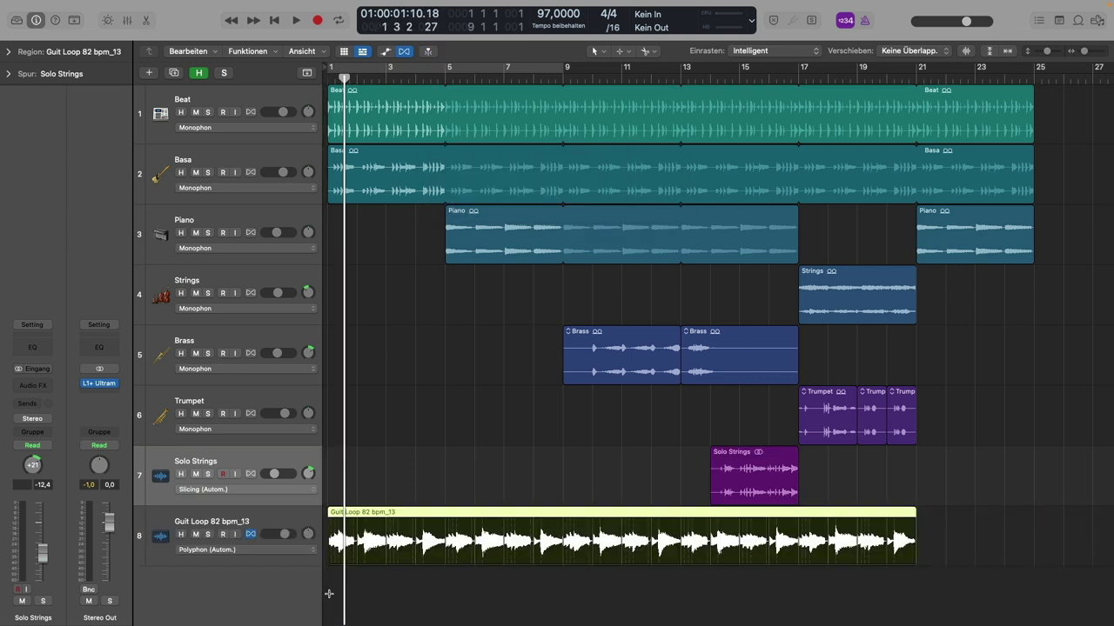
pyautogui.click(294, 523)
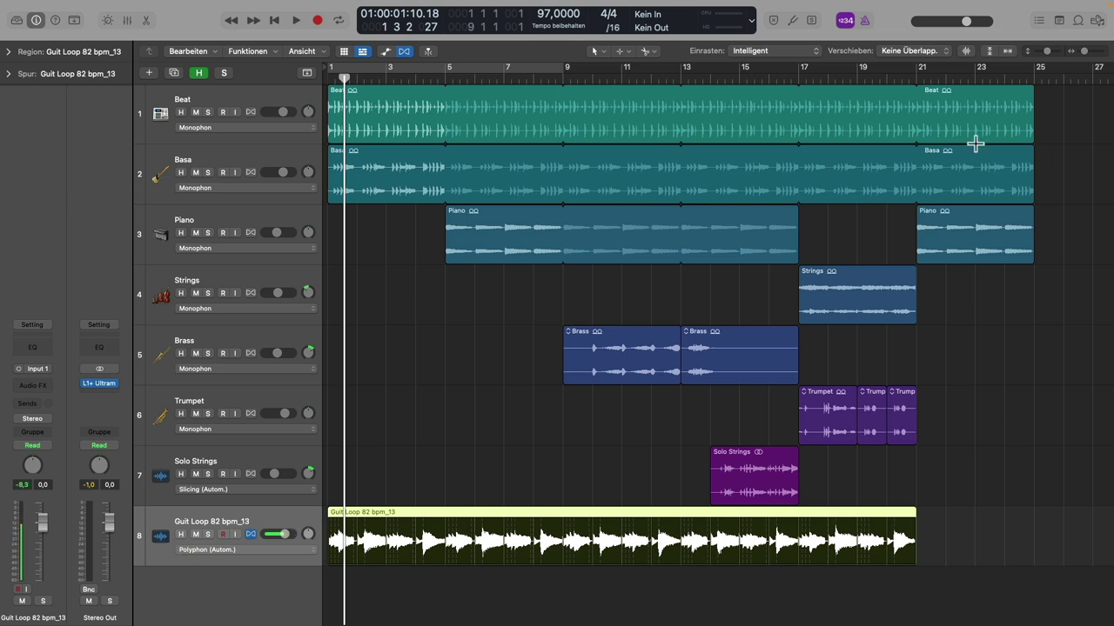
# Step: Check the guitar region's end against bar 21, then play from bar 1 with the guitar track at -4.8 dB and end its solo
pyautogui.click(920, 76)
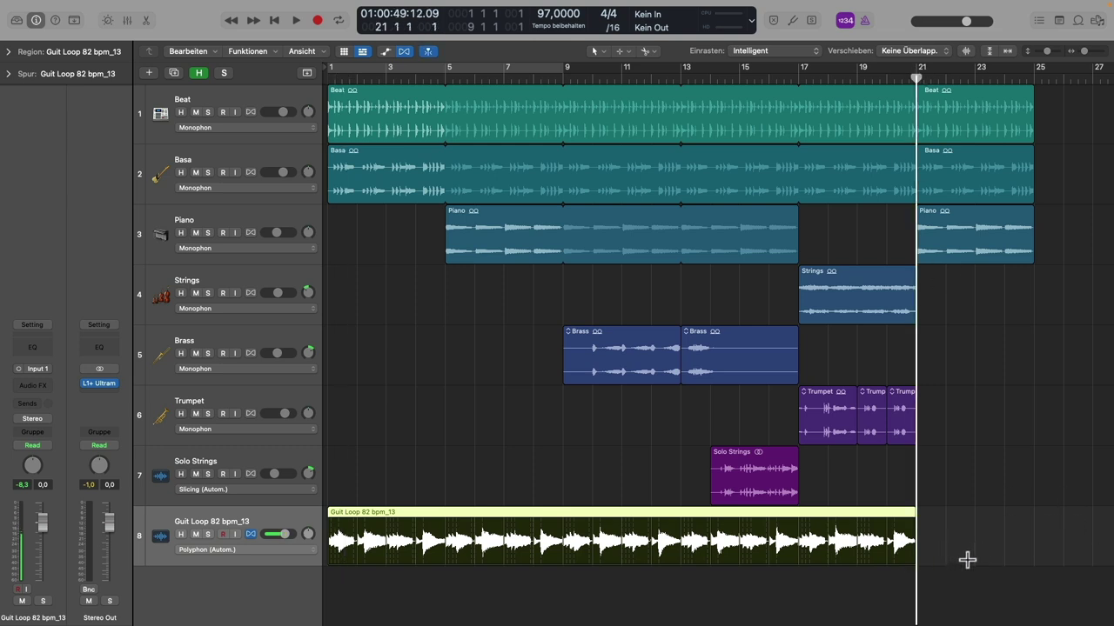
pyautogui.click(331, 76)
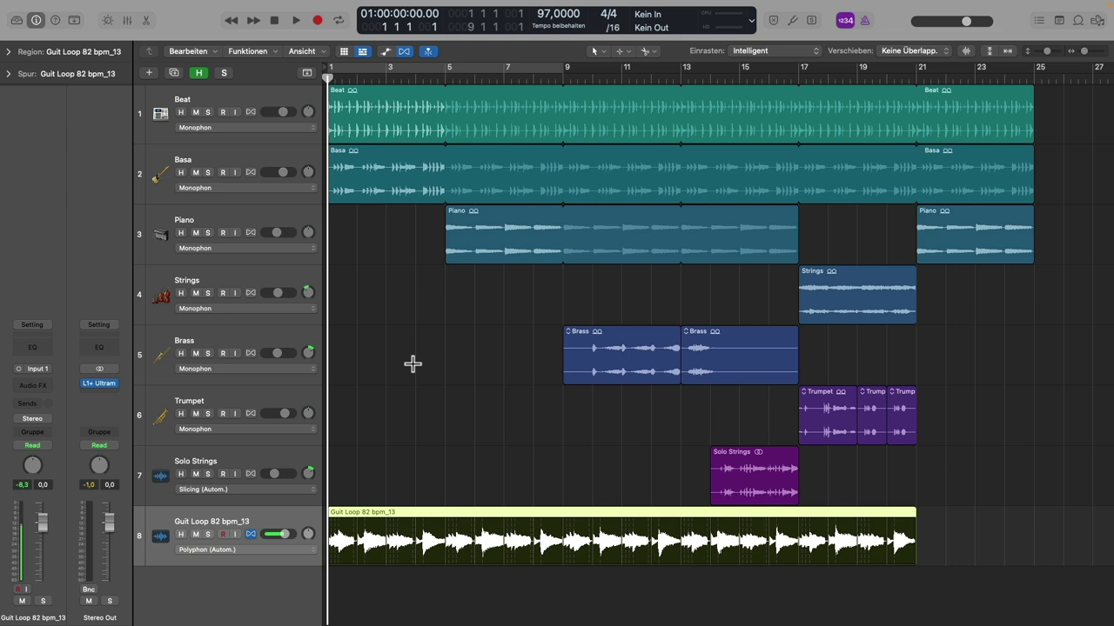
pyautogui.press('space')
pyautogui.moveTo(57, 528); pyautogui.dragTo(49, 556)
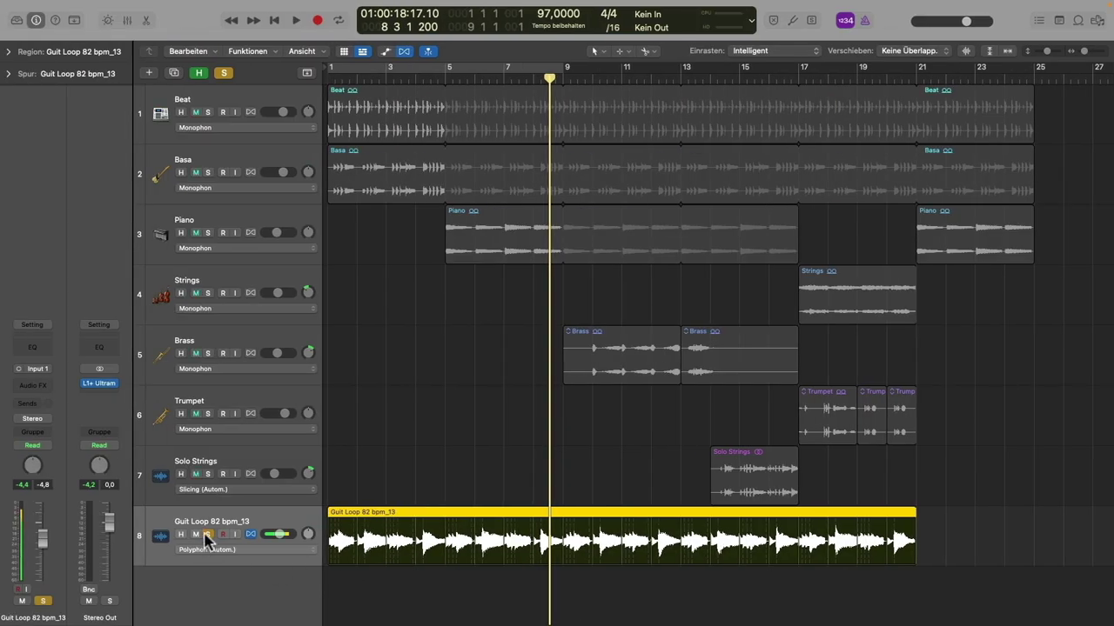
pyautogui.click(207, 534)
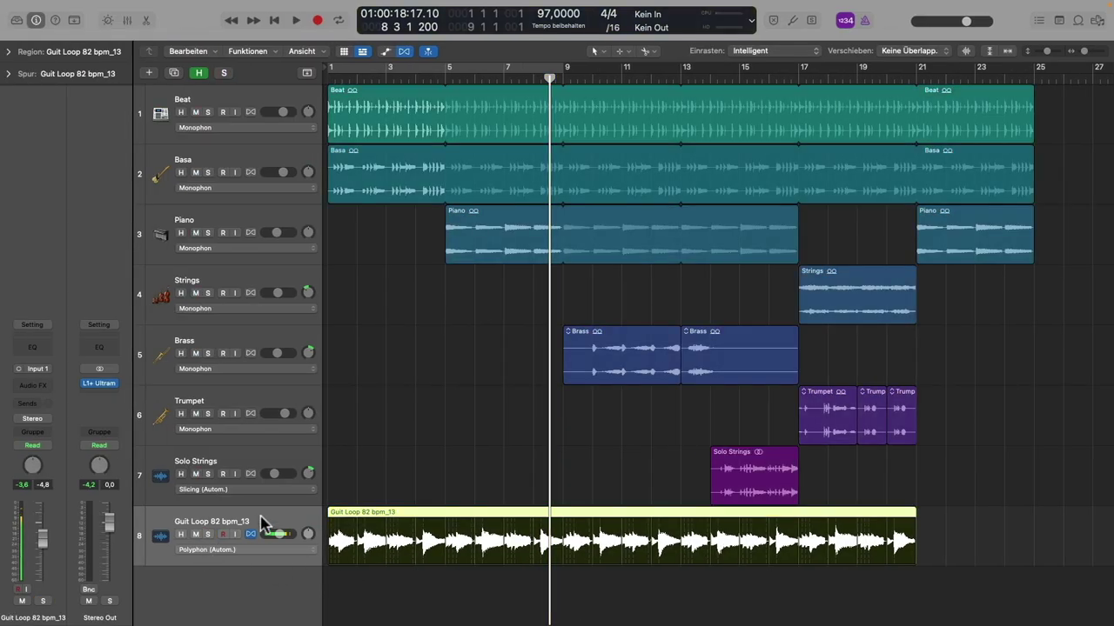
# Step: Delete the Guit Loop 82 bpm_13 region and track, and set the Smart Tempo default for imported files back to Aus
pyautogui.press('Delete')
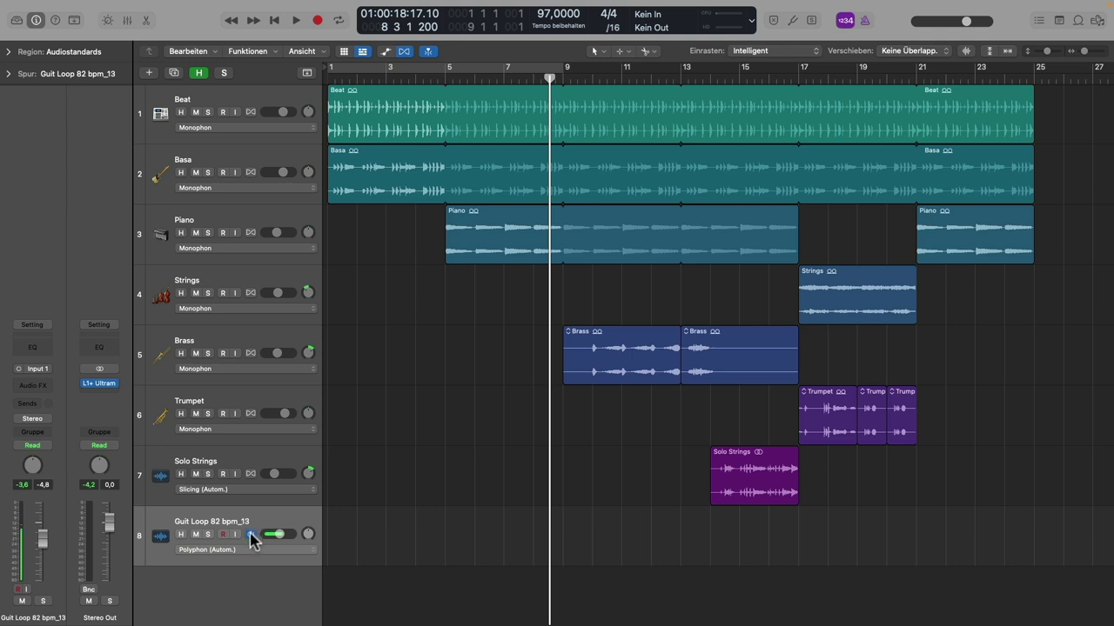
pyautogui.press('super+BackSpace')
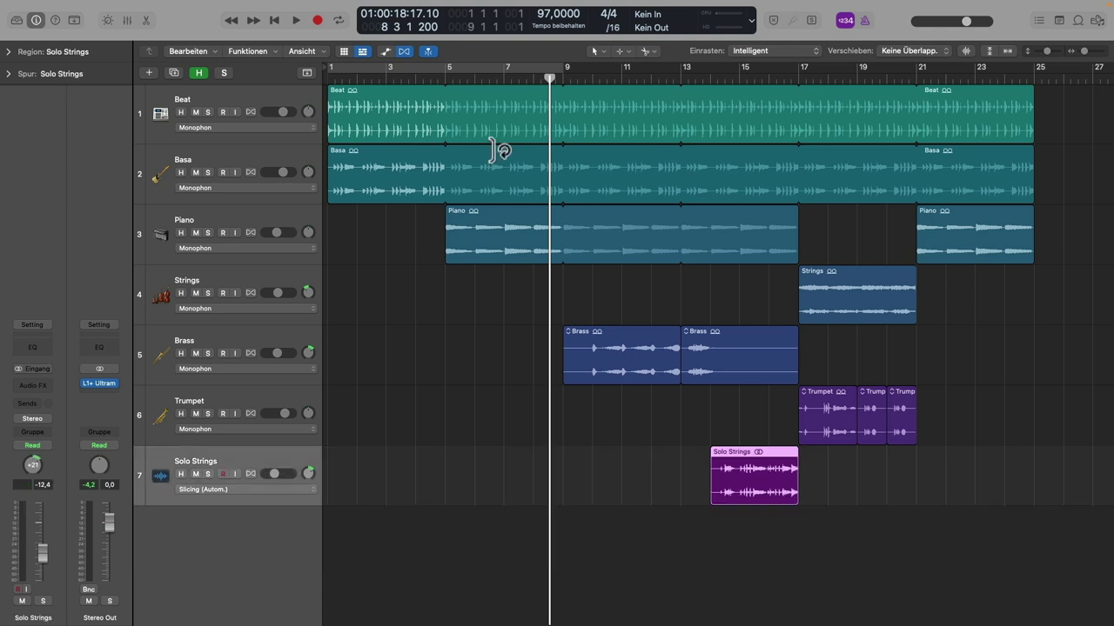
pyautogui.click(580, 33)
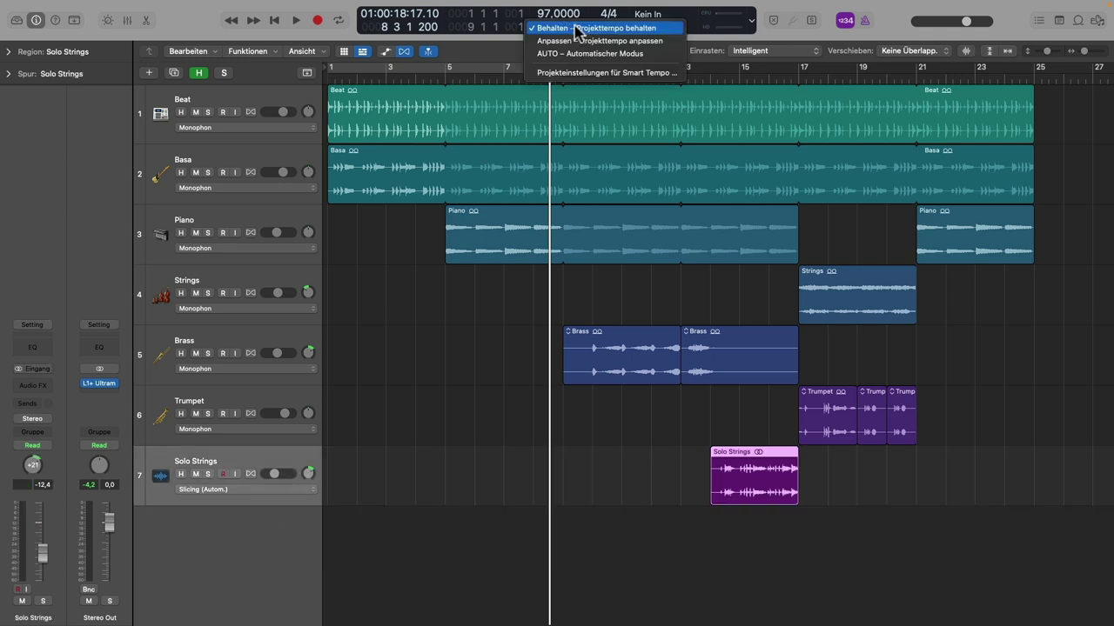
pyautogui.click(571, 75)
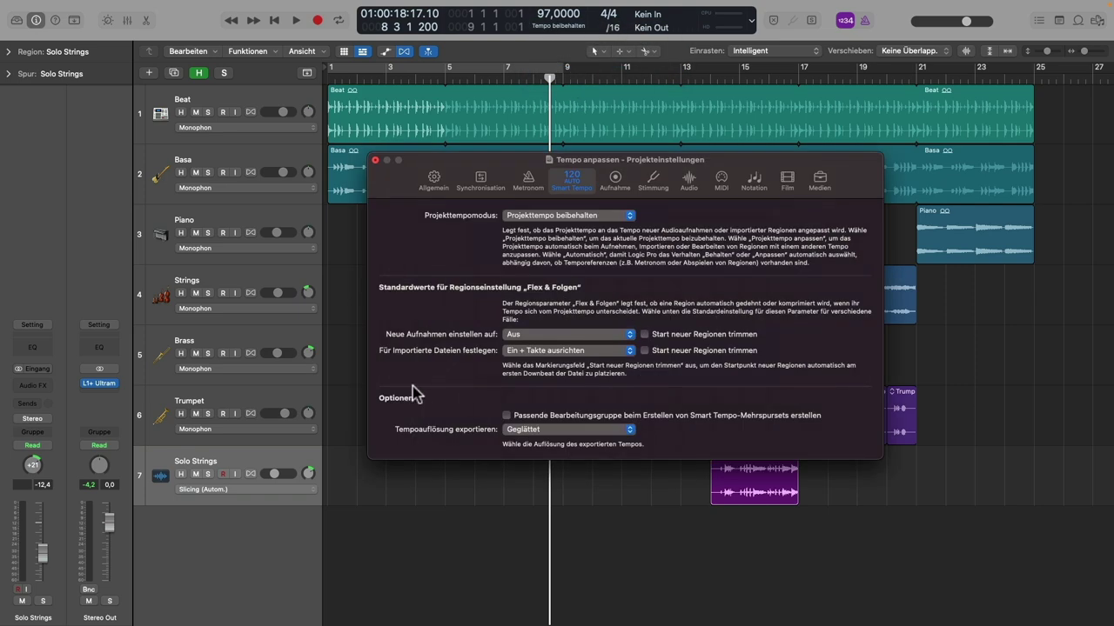
pyautogui.click(630, 353)
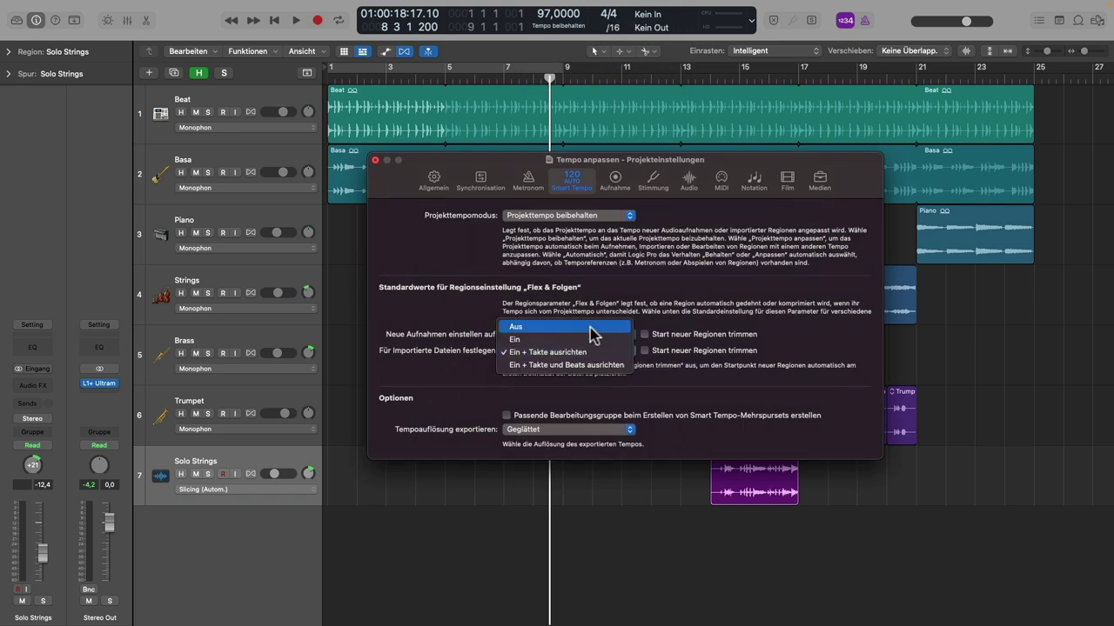
pyautogui.click(591, 327)
pyautogui.click(376, 161)
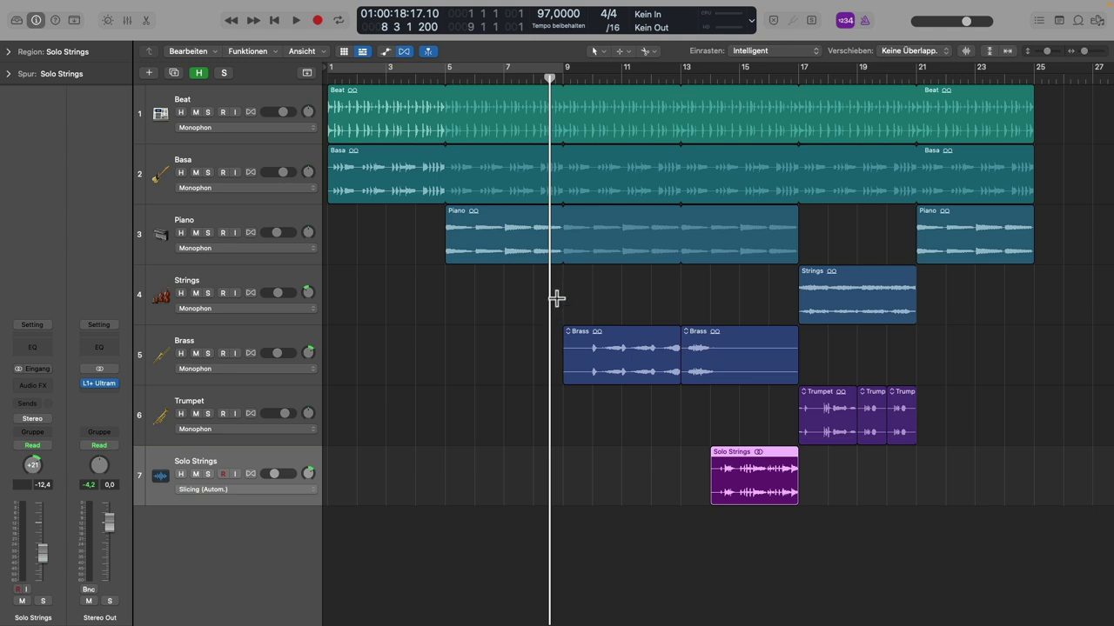
# Step: With Flex hidden, import Shaker 107 bpm_3 onto a new track at bar 1 and play it at 3.7 dB with the other tracks
pyautogui.click(403, 51)
pyautogui.click(329, 80)
pyautogui.moveTo(1027, 527); pyautogui.dragTo(334, 534)
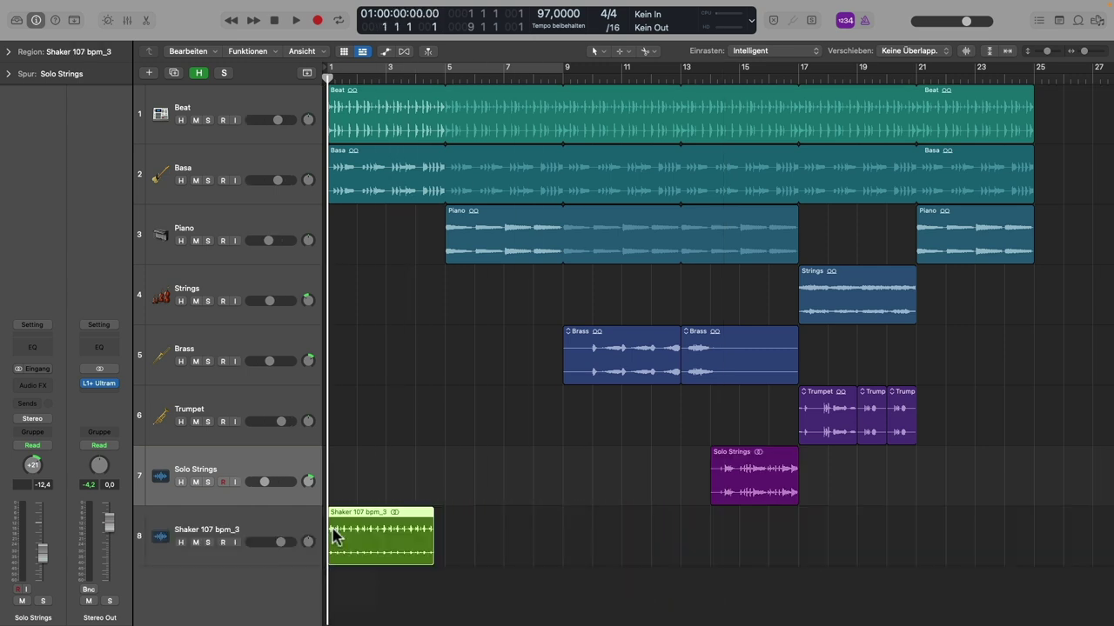
pyautogui.keyDown('ctrl'); pyautogui.keyDown('alt'); pyautogui.click(507, 491); pyautogui.keyUp('alt'); pyautogui.keyUp('ctrl')
pyautogui.click(273, 529)
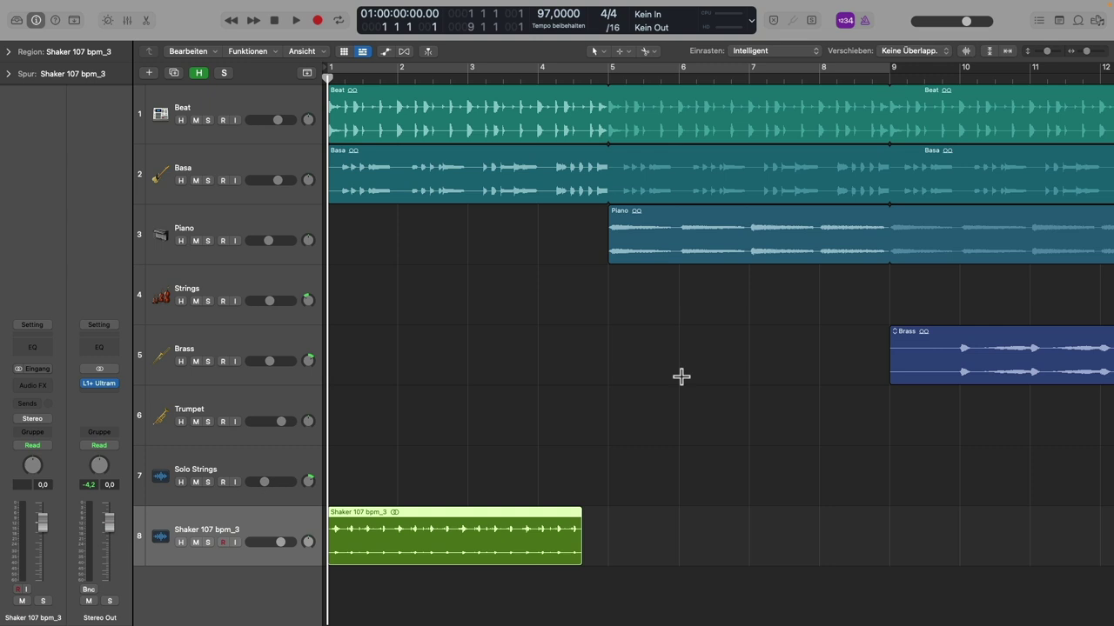
pyautogui.press('space')
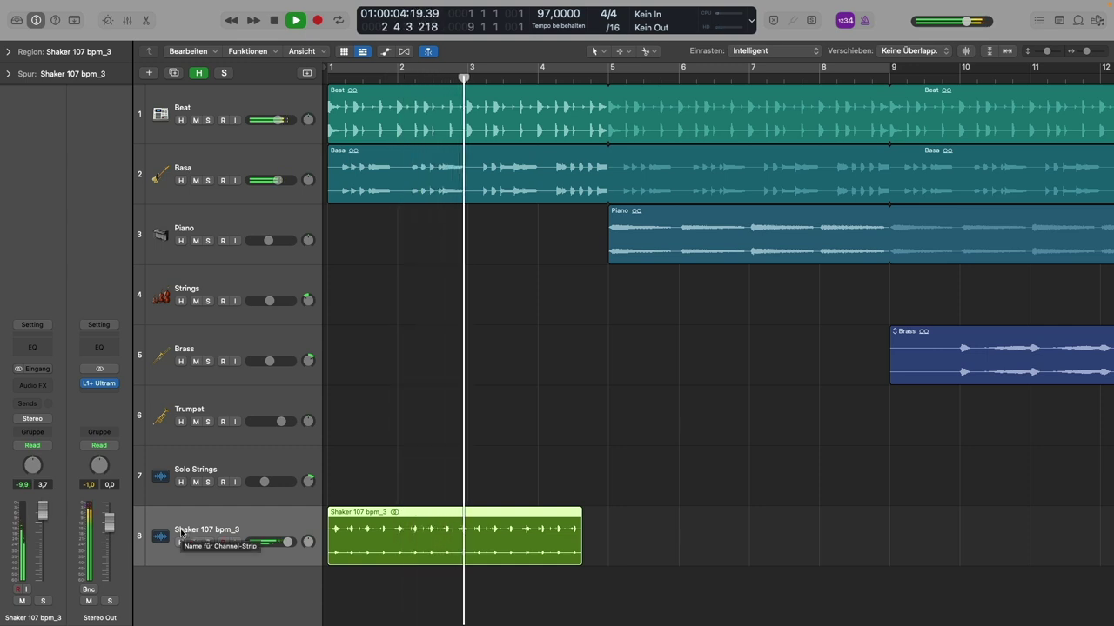
pyautogui.press('space')
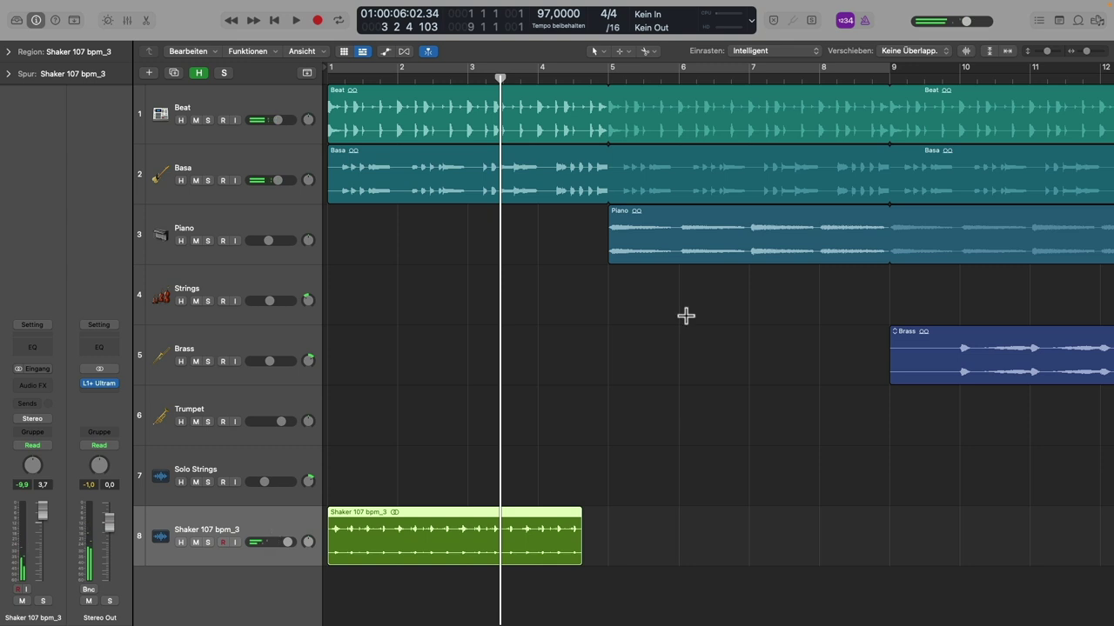
# Step: Check the Flex & Folgen default for imported files in the Smart Tempo project settings
pyautogui.click(580, 26)
pyautogui.click(580, 88)
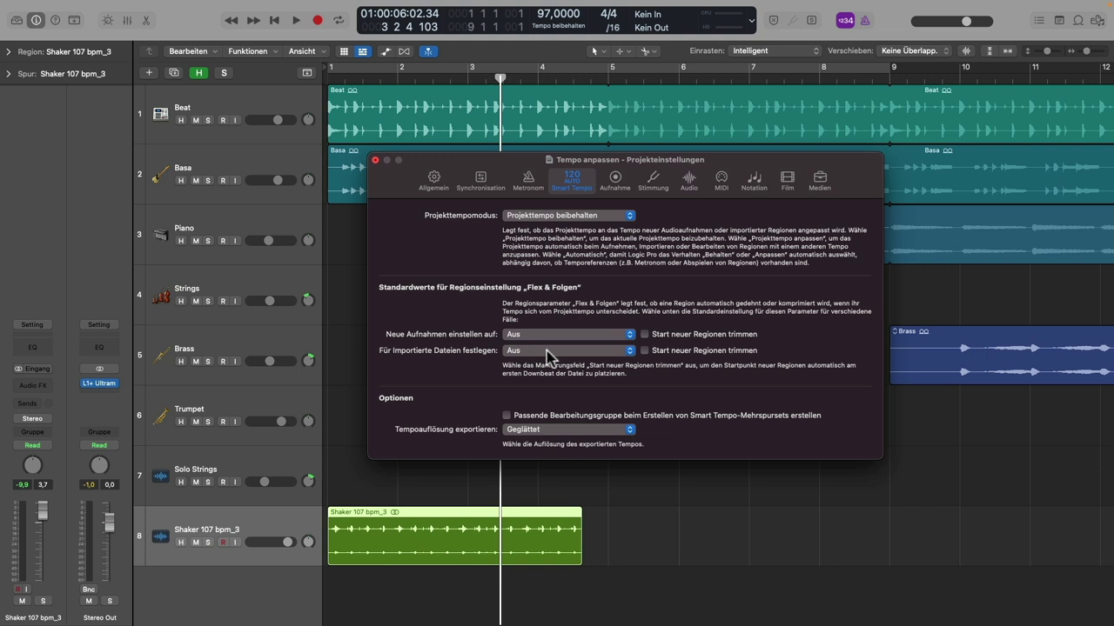
pyautogui.click(375, 160)
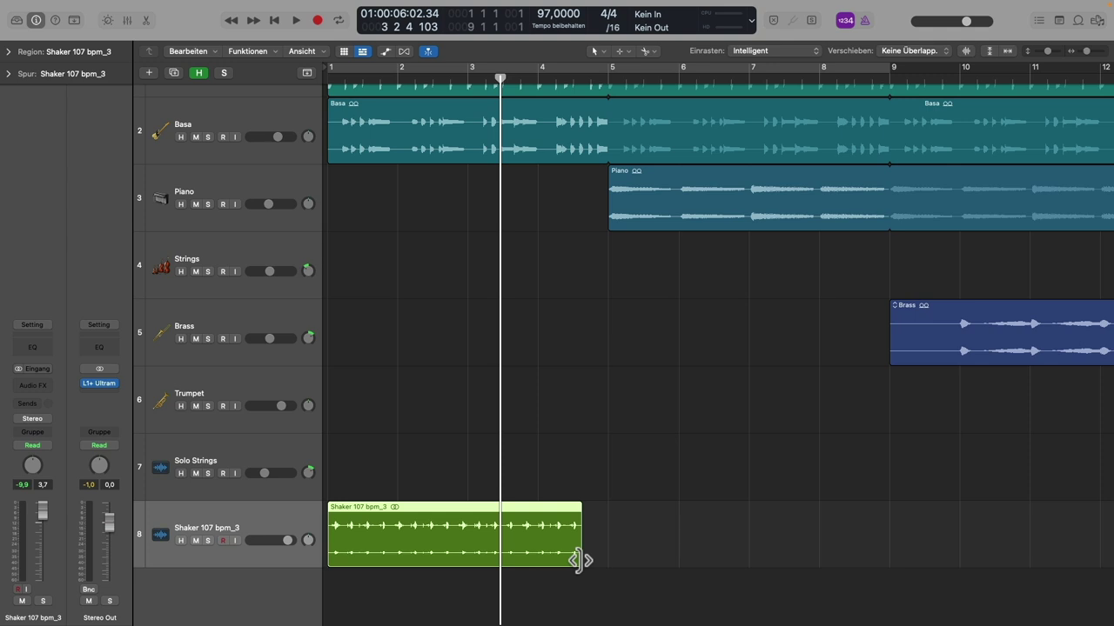
# Step: Time-stretch the Shaker 107 bpm_3 region so that it ends at bar 5
pyautogui.hscroll(2, 578, 561)
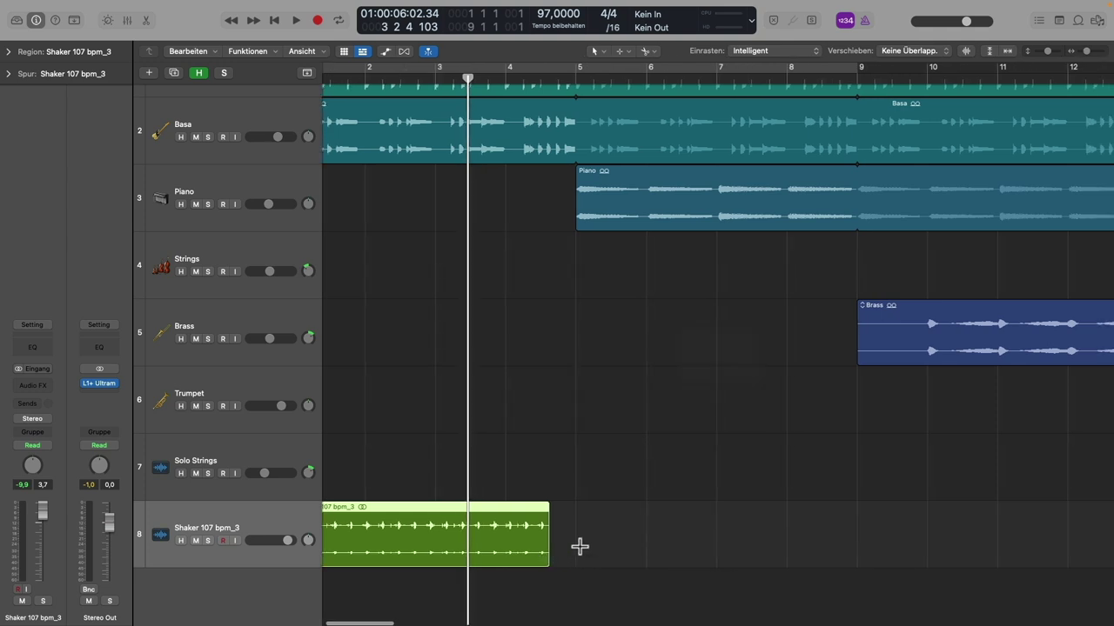
pyautogui.scroll(6, 578, 547)
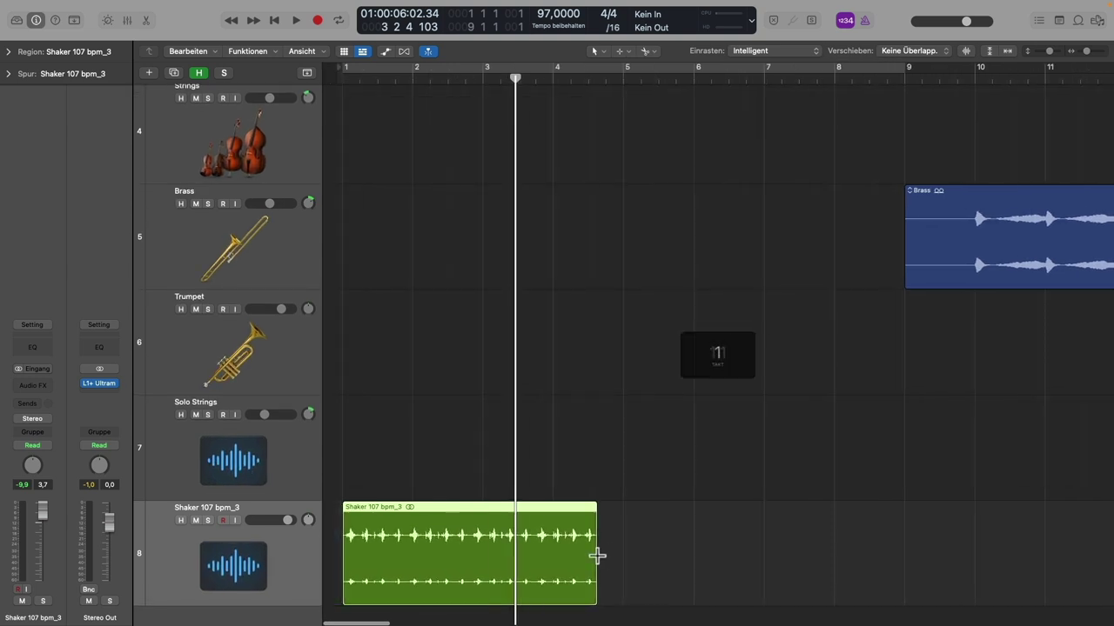
pyautogui.scroll(-2, 597, 555)
pyautogui.hscroll(1, 597, 555)
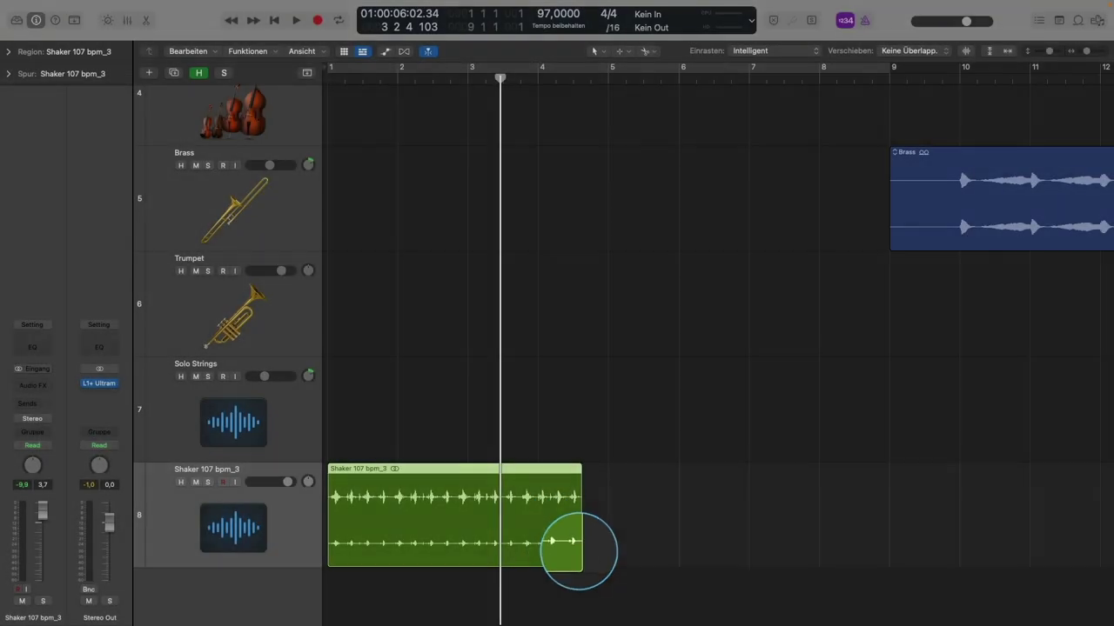
pyautogui.moveTo(580, 548); pyautogui.dragTo(602, 553)
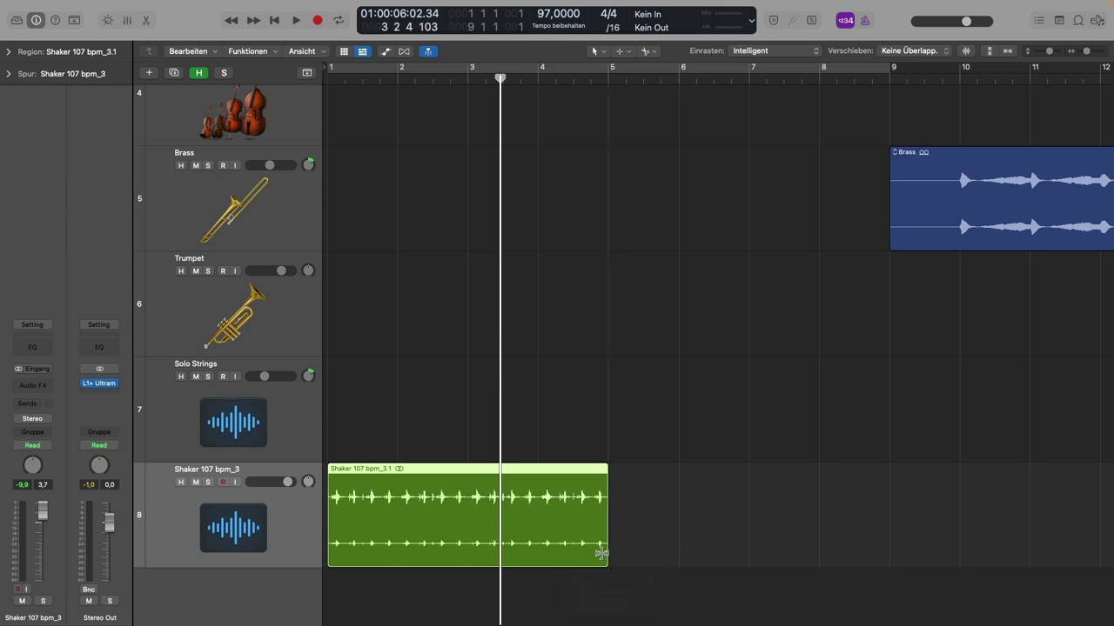
# Step: Show Flex and set the Shaker 107 bpm_3 track to the Slicing mode
pyautogui.click(406, 53)
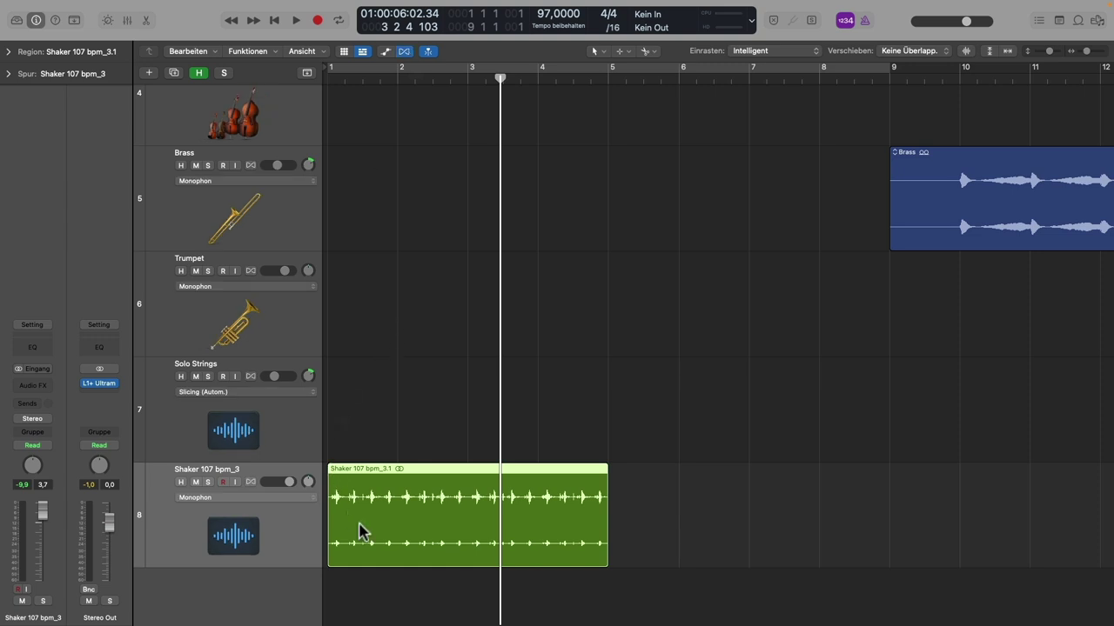
pyautogui.click(298, 503)
pyautogui.click(281, 510)
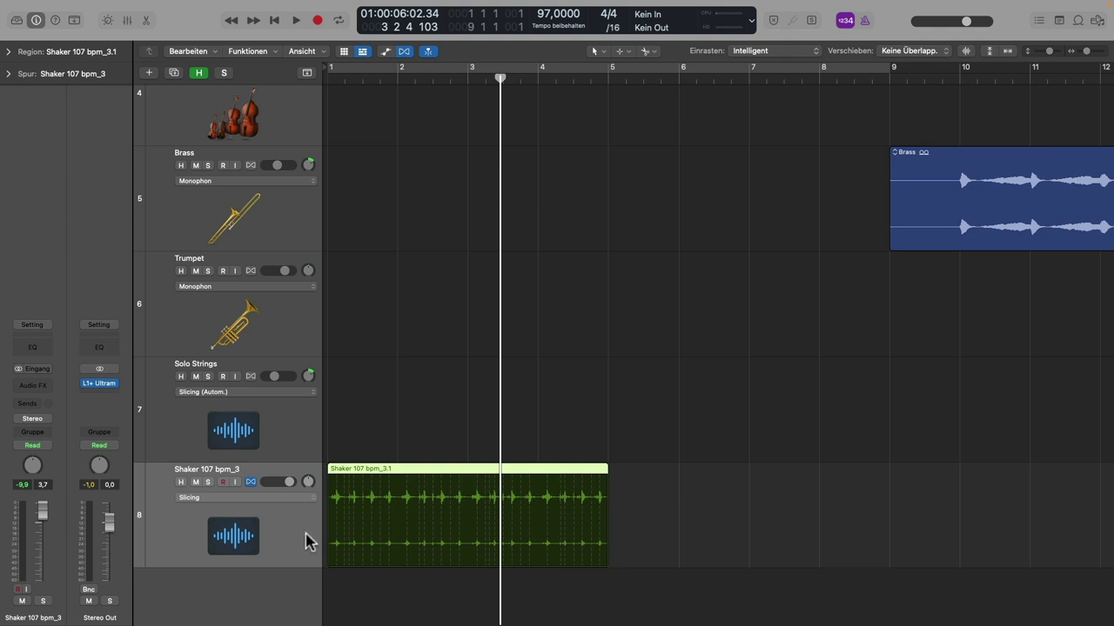
# Step: Play the stretched shaker with the other tracks from bar 1, and stop playback
pyautogui.press('Return')
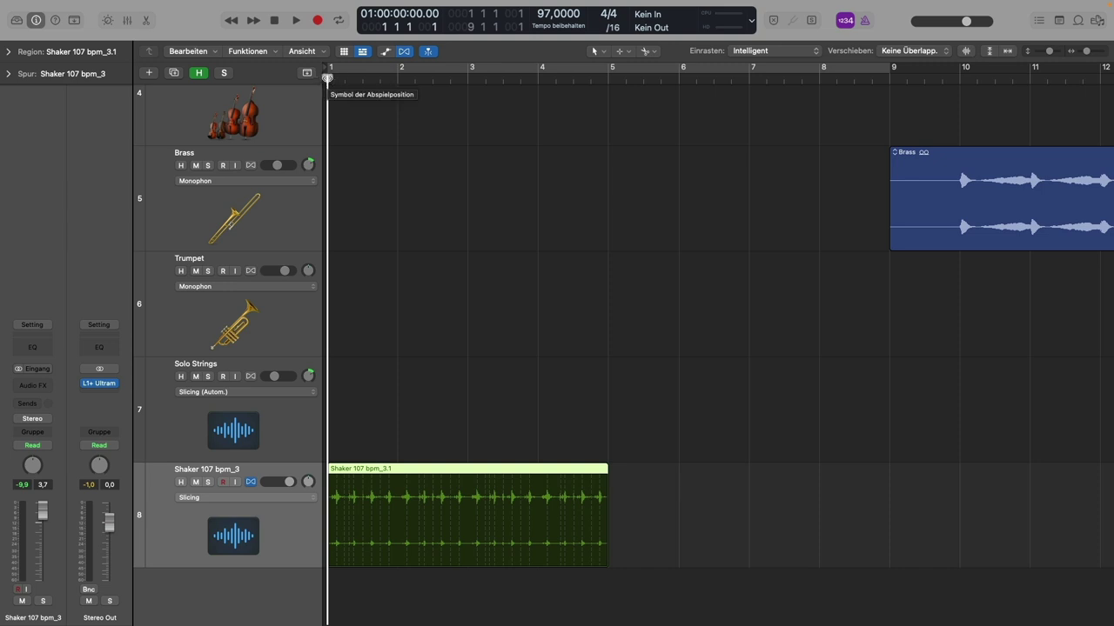
pyautogui.press('space')
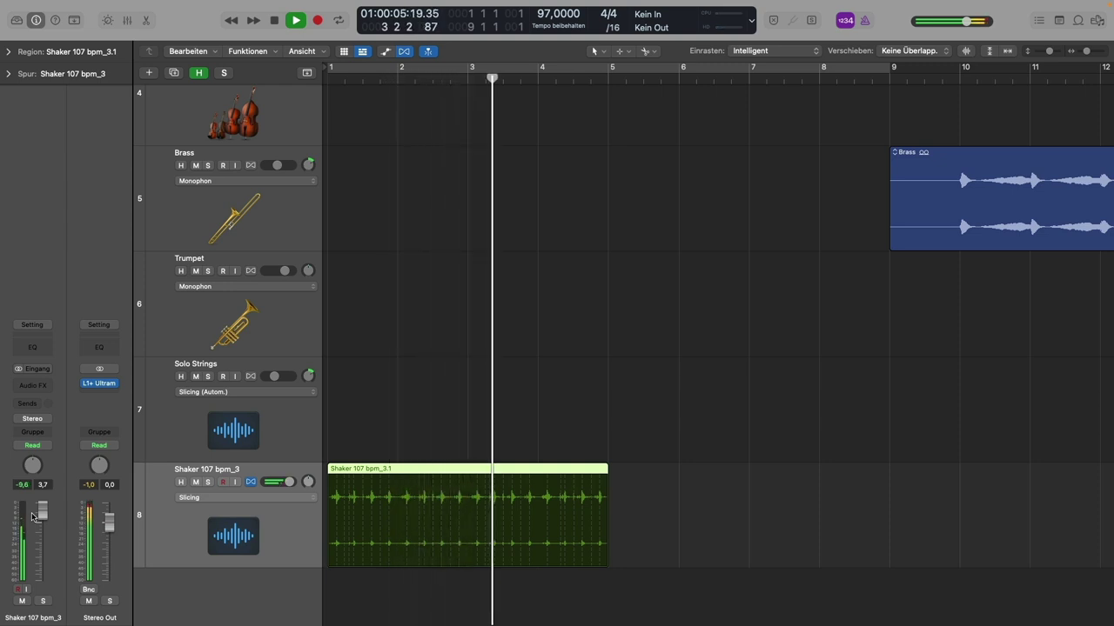
pyautogui.press('space')
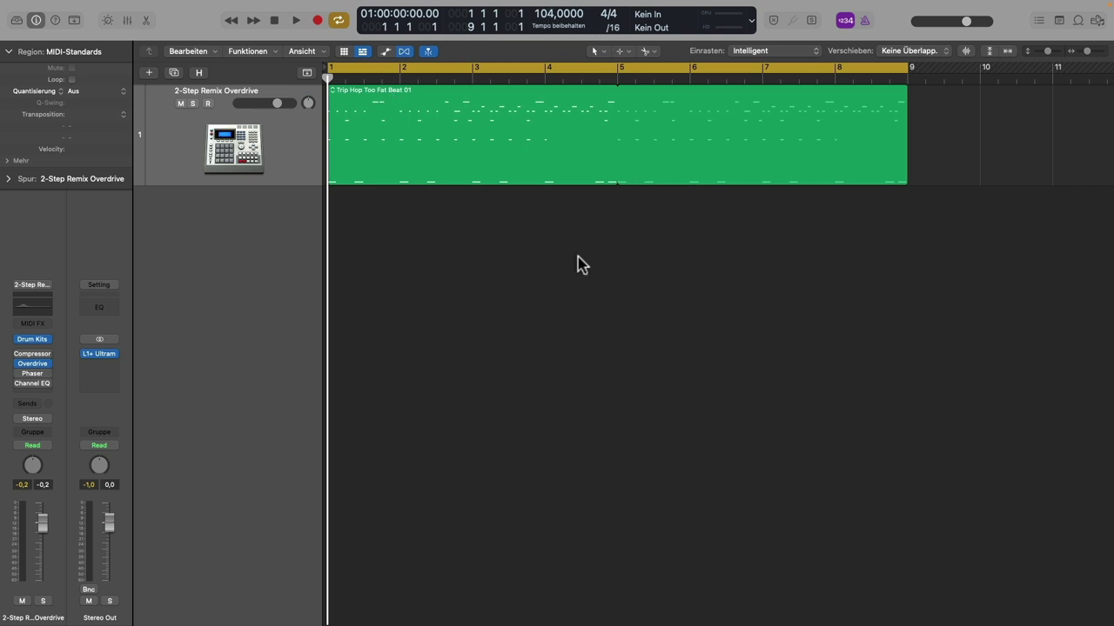
# Step: In the 104 bpm project, listen to the Trip Hop Too Fat Beat 01 region and return the playhead to bar 1
pyautogui.press('space')
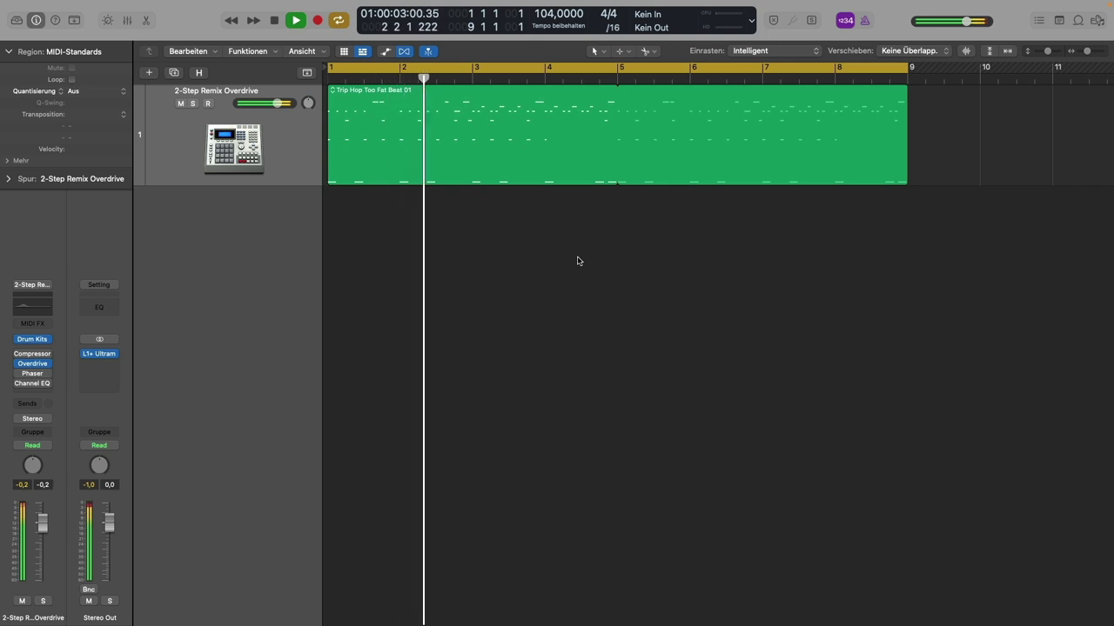
pyautogui.press('space')
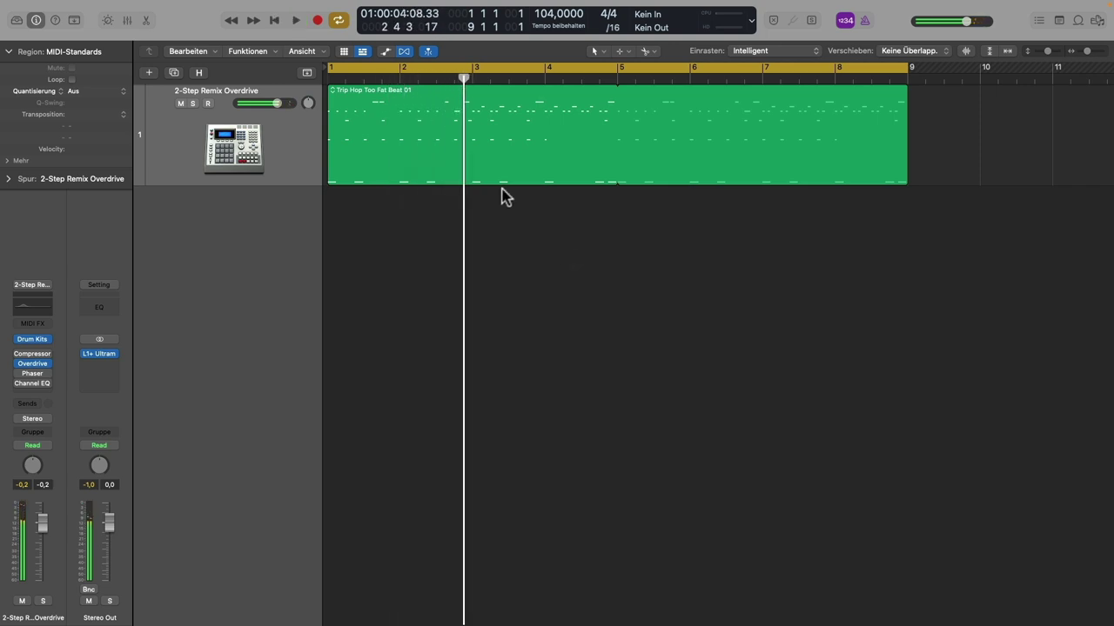
pyautogui.click(328, 77)
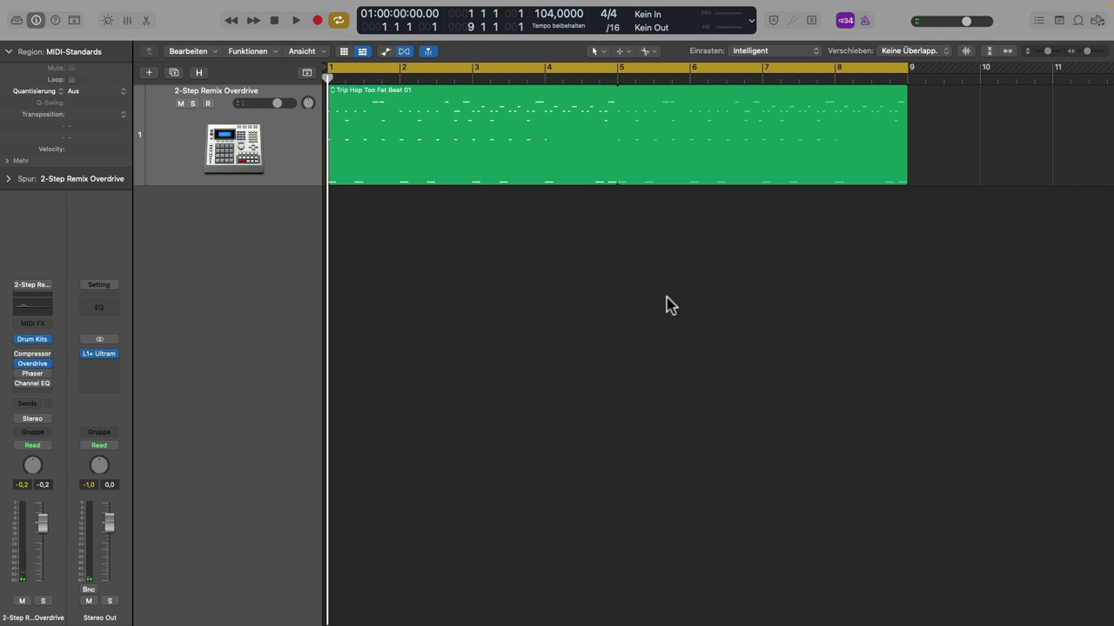
# Step: Import BVox 81_1 onto a new track at bar 1, play it with the beat at -5.4 dB, and finish with its volume at 0.1 dB
pyautogui.moveTo(1112, 301); pyautogui.dragTo(330, 292)
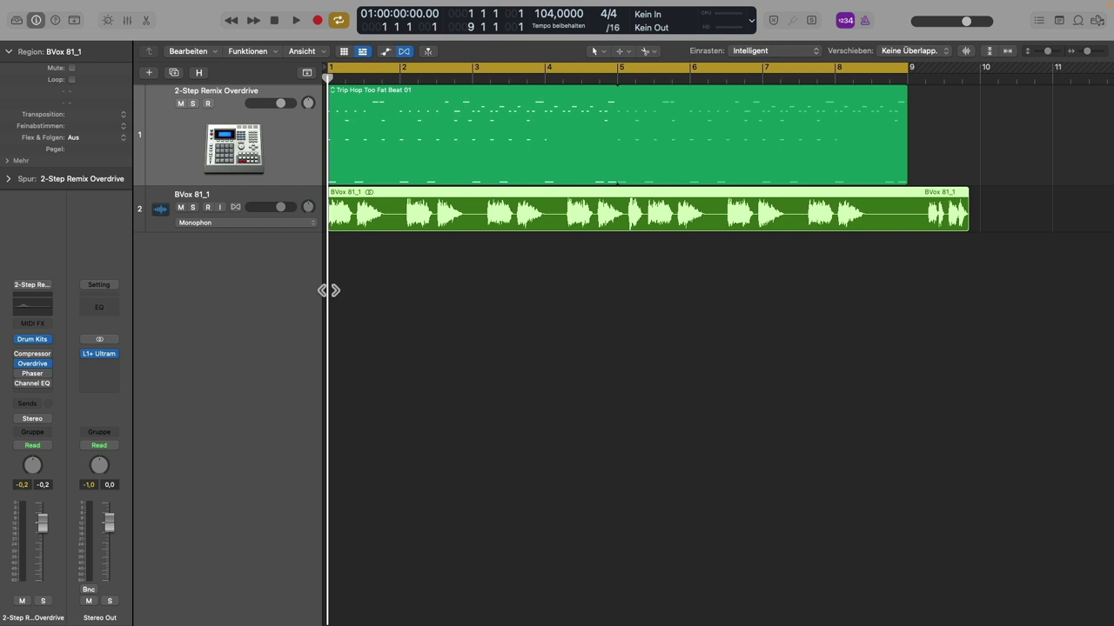
pyautogui.click(225, 200)
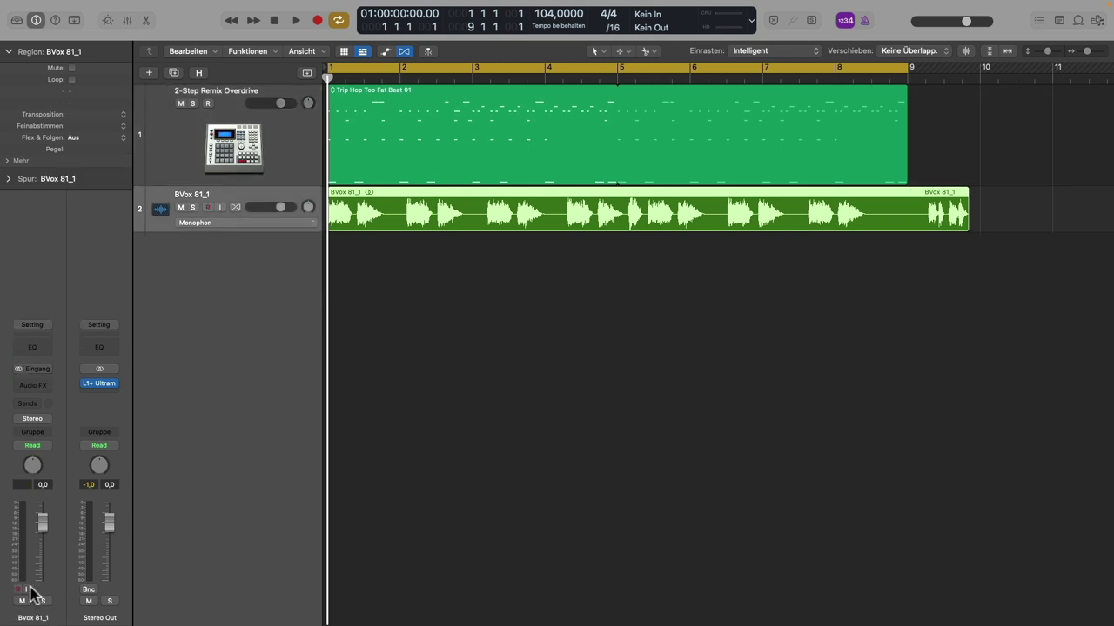
pyautogui.moveTo(41, 522); pyautogui.dragTo(42, 540)
pyautogui.press('space')
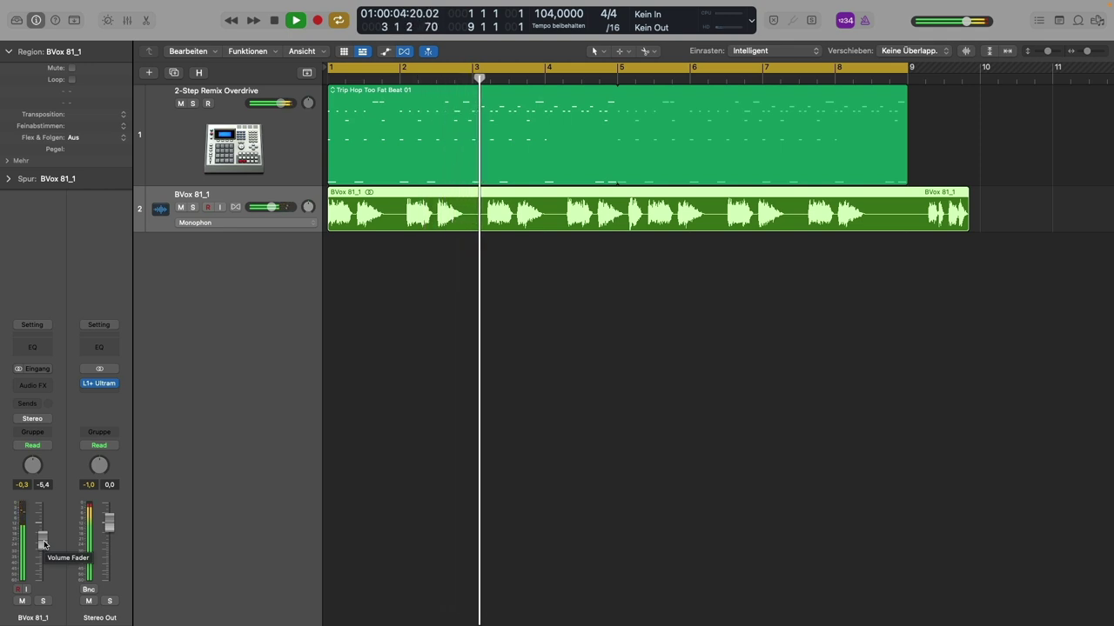
pyautogui.press('space')
pyautogui.moveTo(43, 543); pyautogui.dragTo(42, 525)
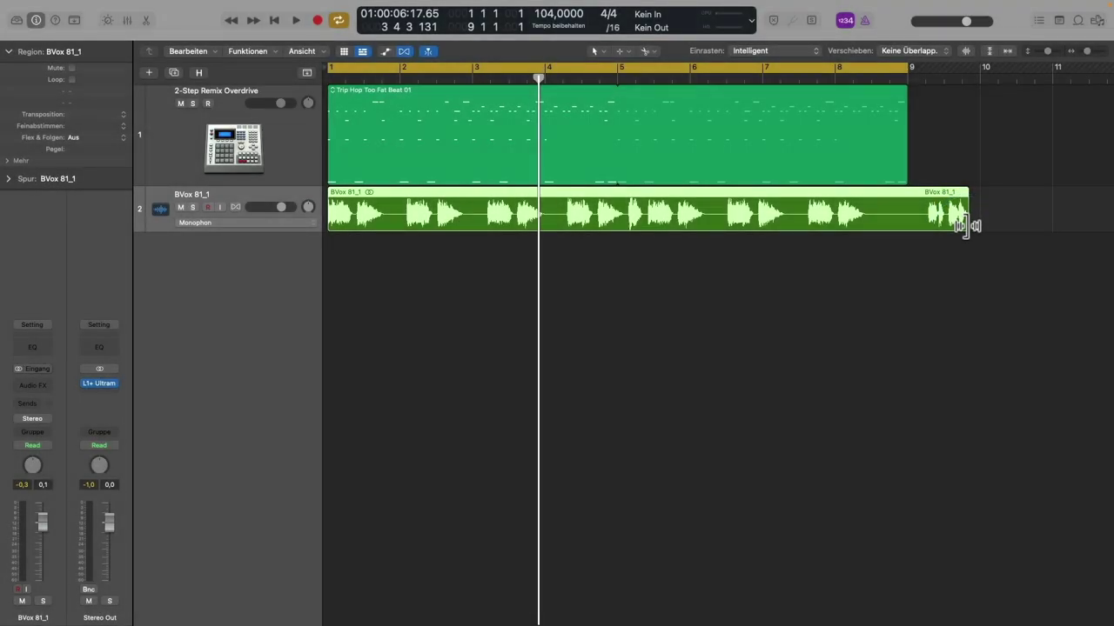
# Step: Time-stretch the BVox 81_1 region to 8 bars, ending at bar 9, and set its track to Flex Time - Polyphon
pyautogui.moveTo(959, 224); pyautogui.dragTo(903, 228)
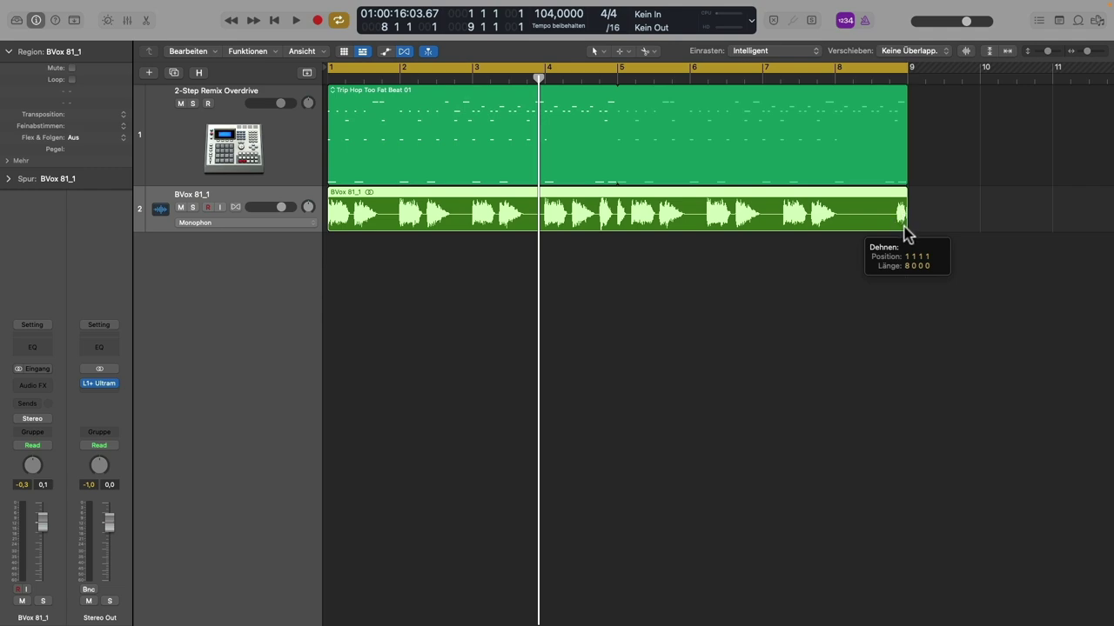
pyautogui.click(299, 224)
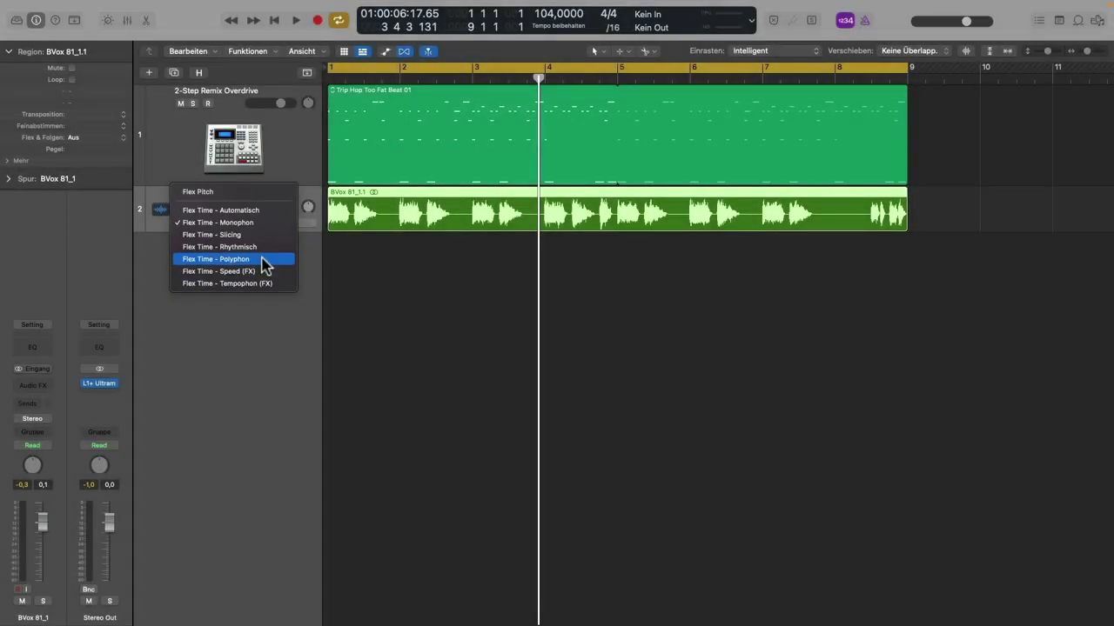
pyautogui.click(264, 261)
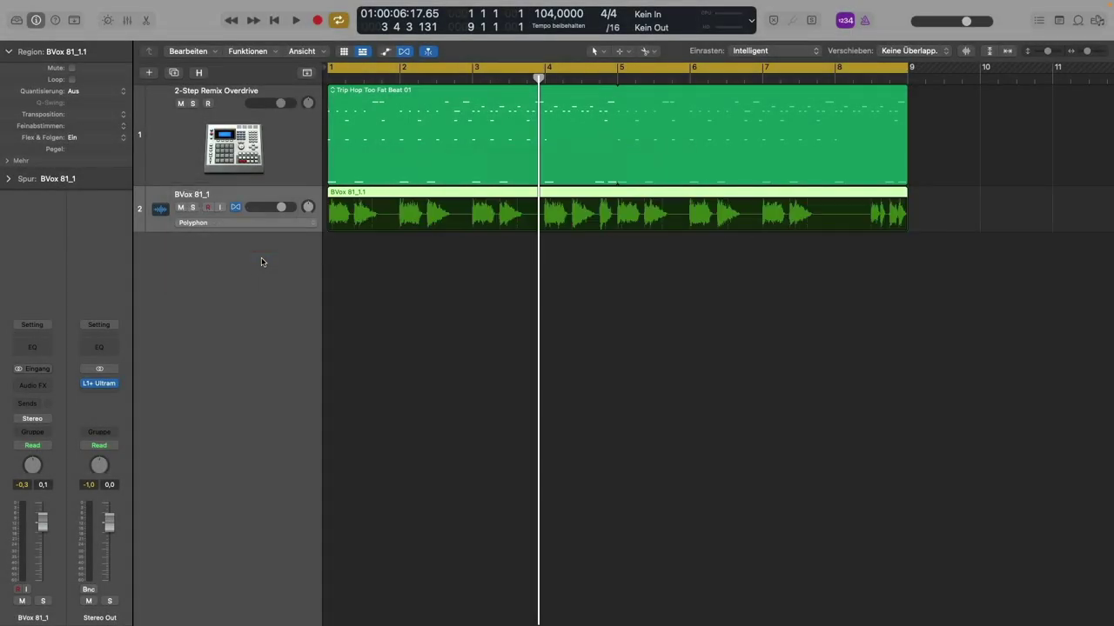
# Step: Play the stretched BVox region with the beat from bar 1, and stop playback
pyautogui.press('Return')
pyautogui.press('space')
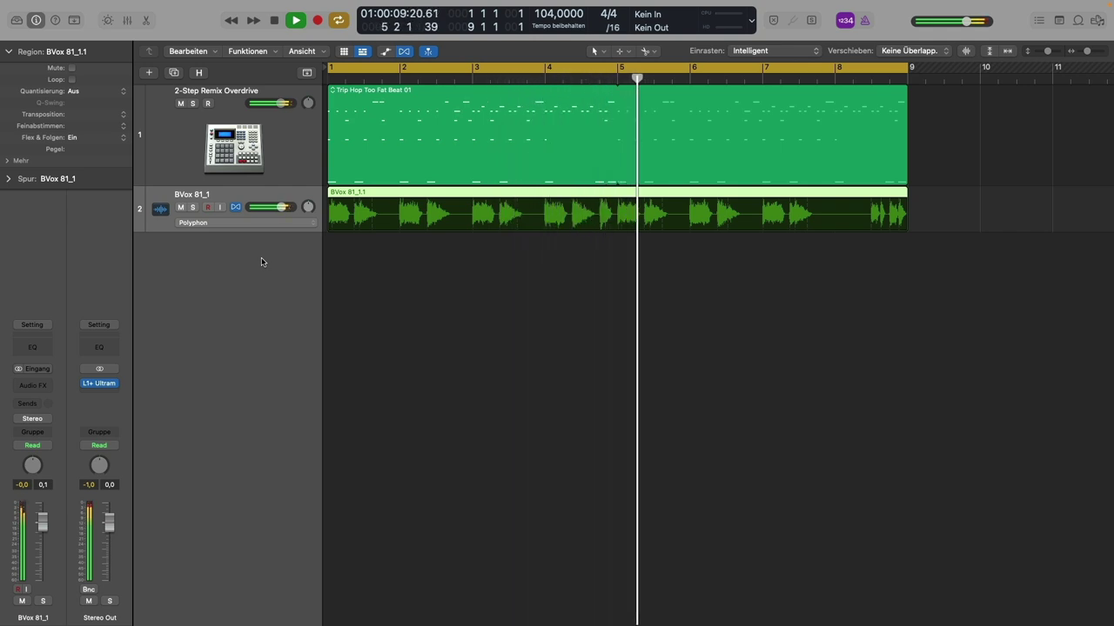
pyautogui.press('space')
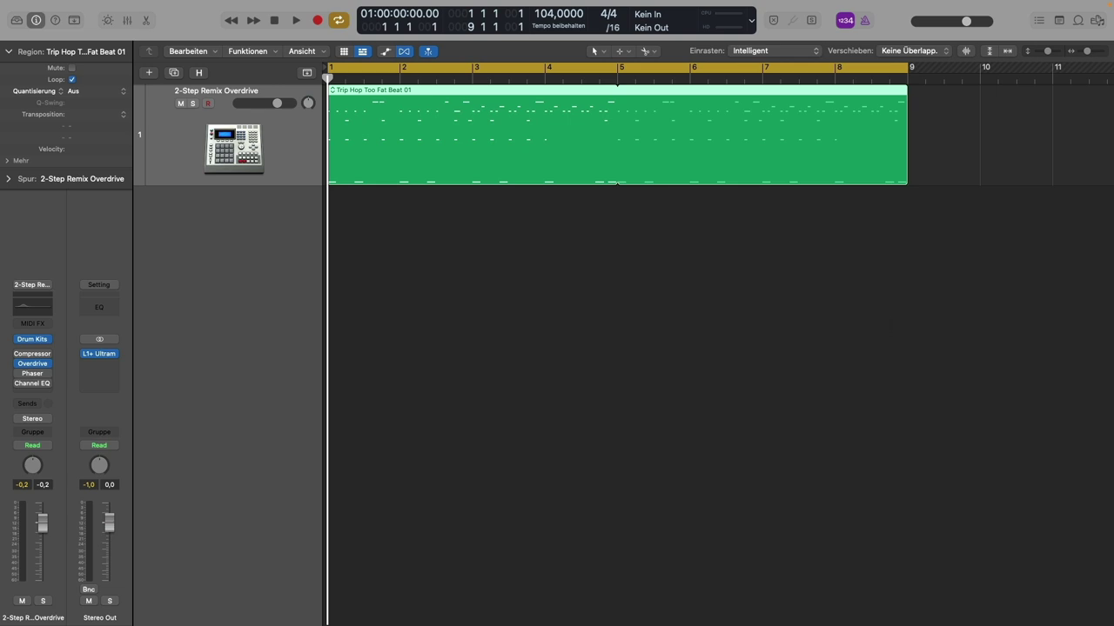
# Step: Import Lead Vox 126_3 onto a new track at bar 1 and play it together with the beat
pyautogui.moveTo(1112, 223); pyautogui.dragTo(334, 261)
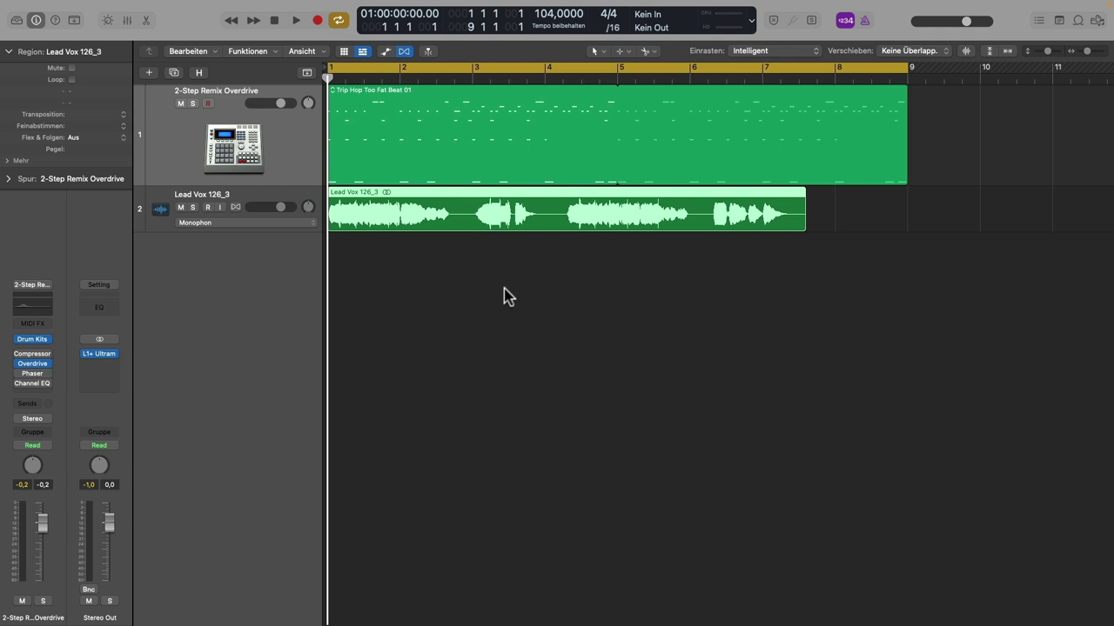
pyautogui.press('space')
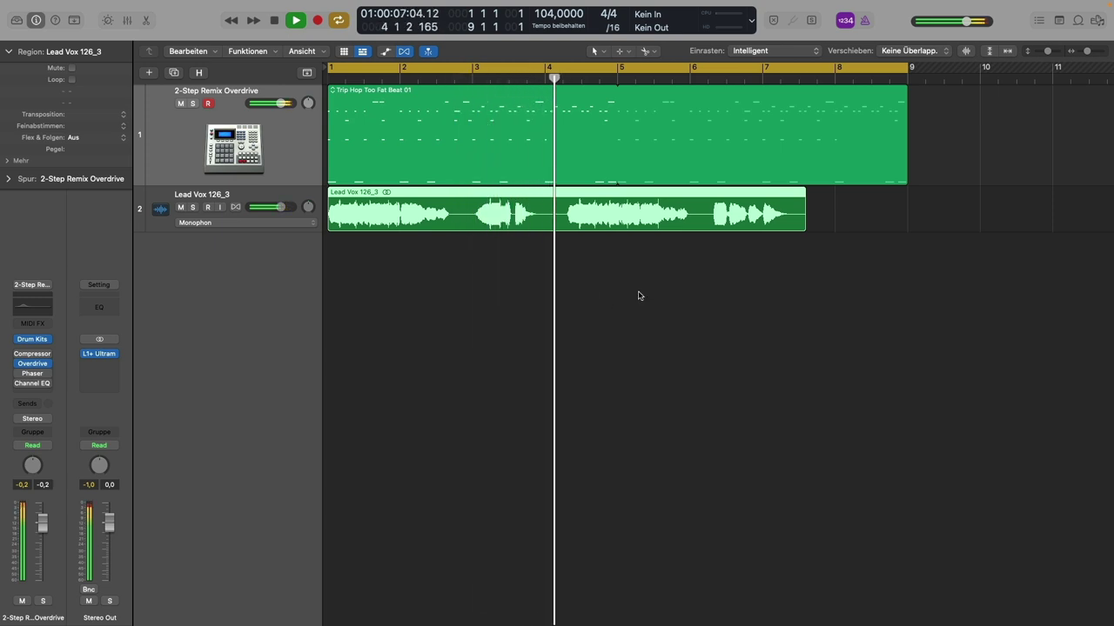
pyautogui.press('space')
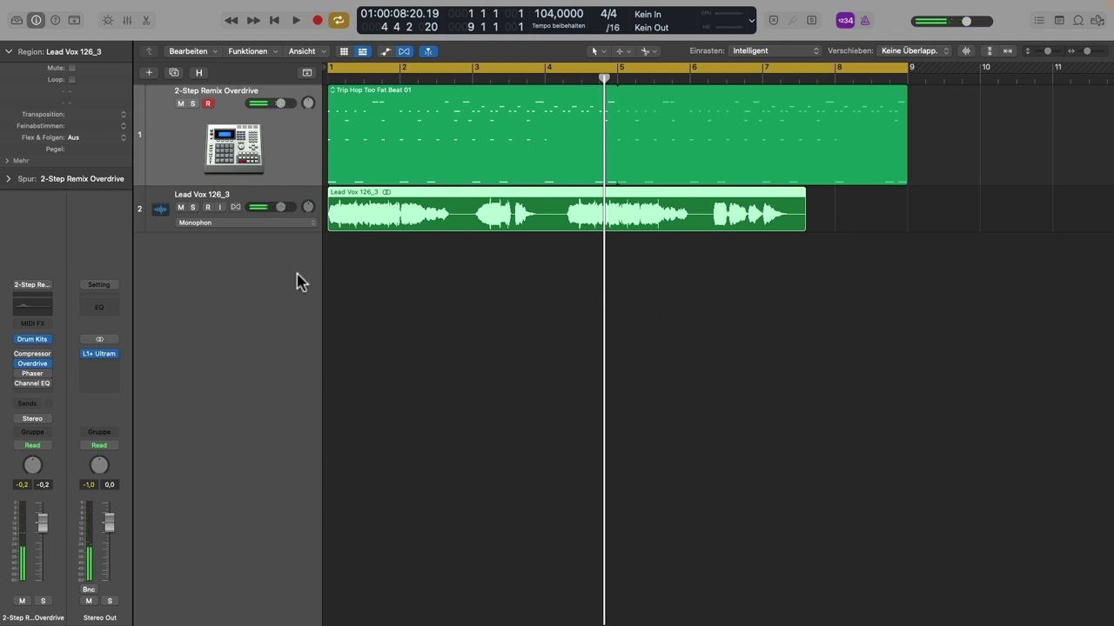
# Step: Time-stretch the Lead Vox 126_3 region to end at bar 9 and set its track to Flex Time - Monophon
pyautogui.moveTo(142, 231); pyautogui.dragTo(151, 271)
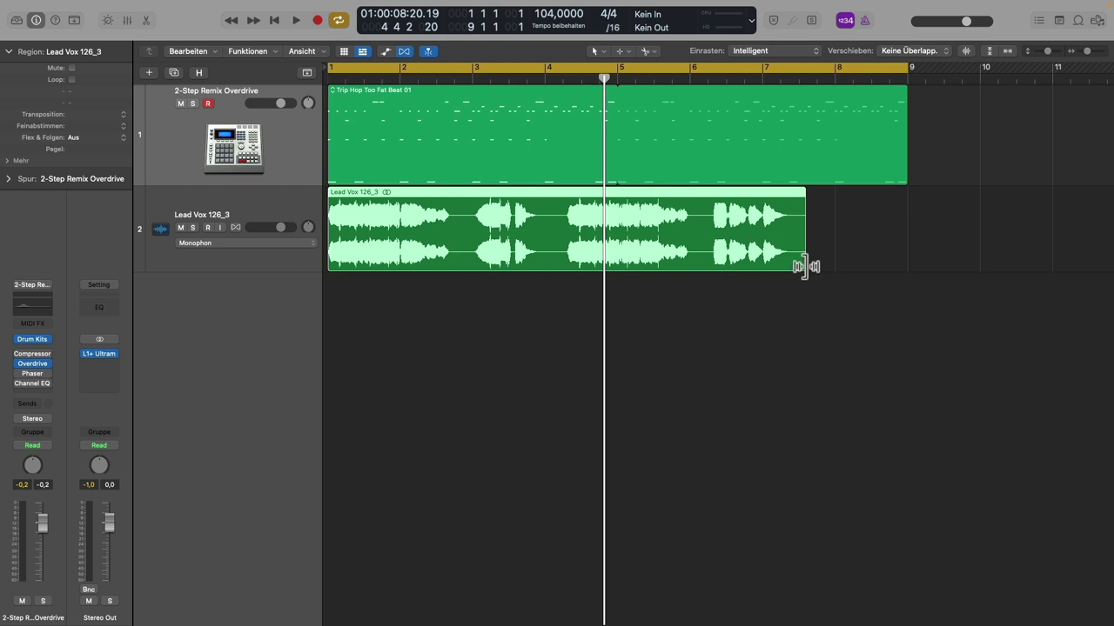
pyautogui.moveTo(803, 269); pyautogui.dragTo(902, 275)
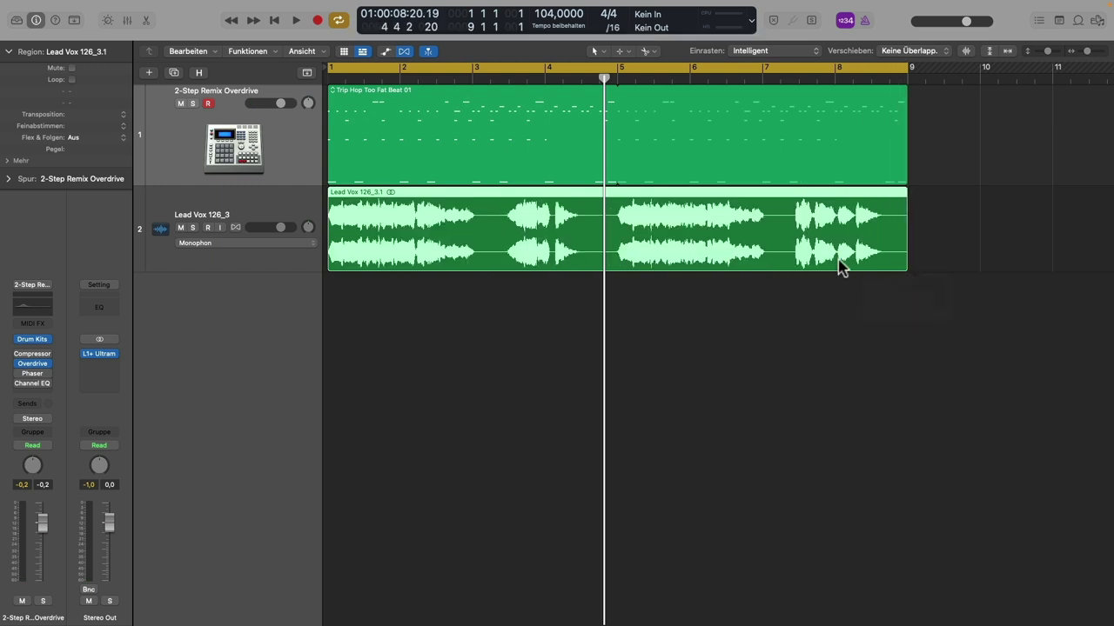
pyautogui.click(236, 228)
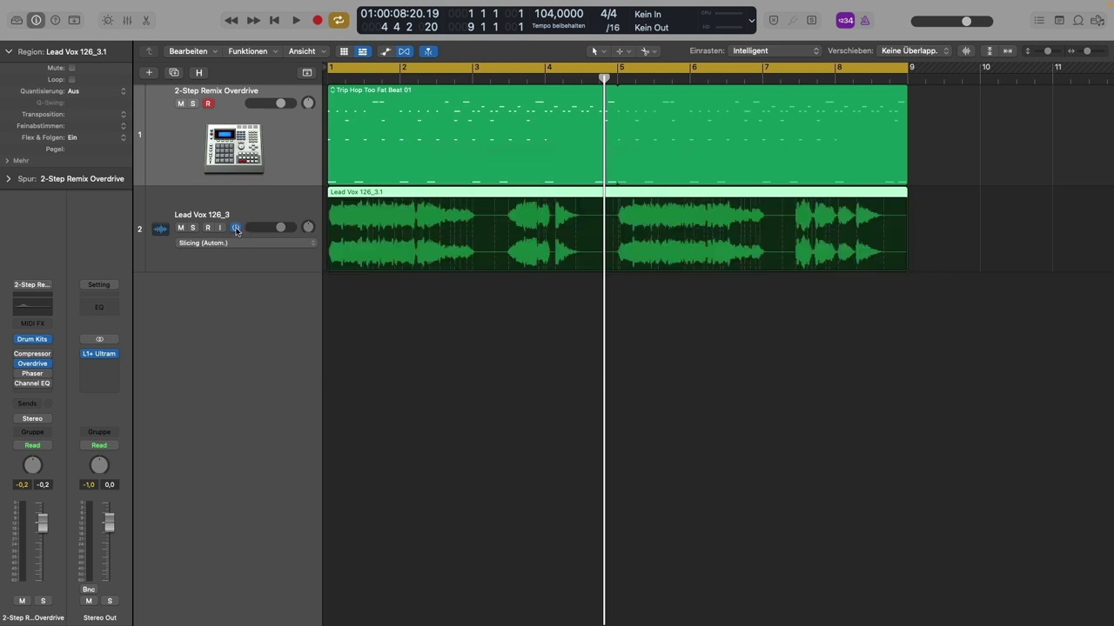
pyautogui.click(289, 248)
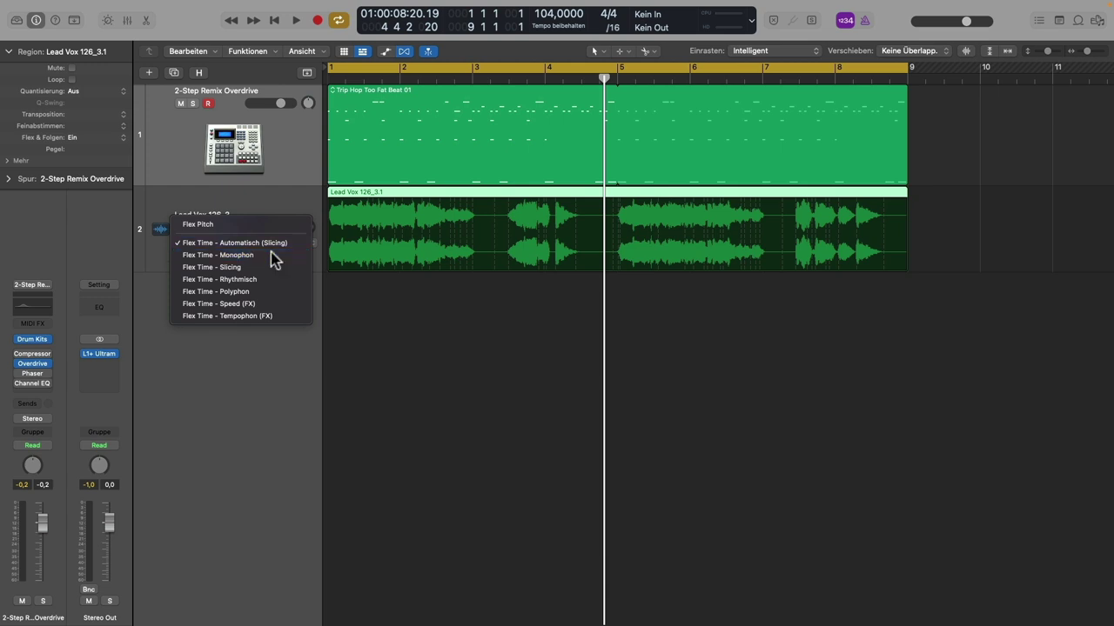
pyautogui.click(273, 256)
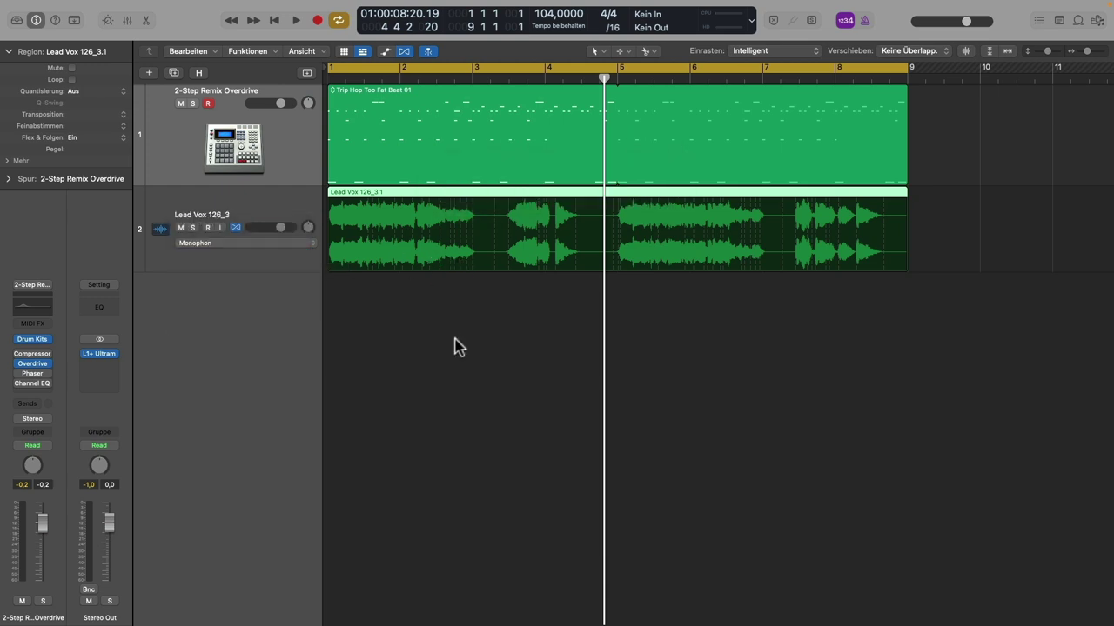
# Step: Play the stretched Lead Vox with the beat, muting the 2-Step Remix Overdrive track for a few bars to hear the vocal alone
pyautogui.press('space')
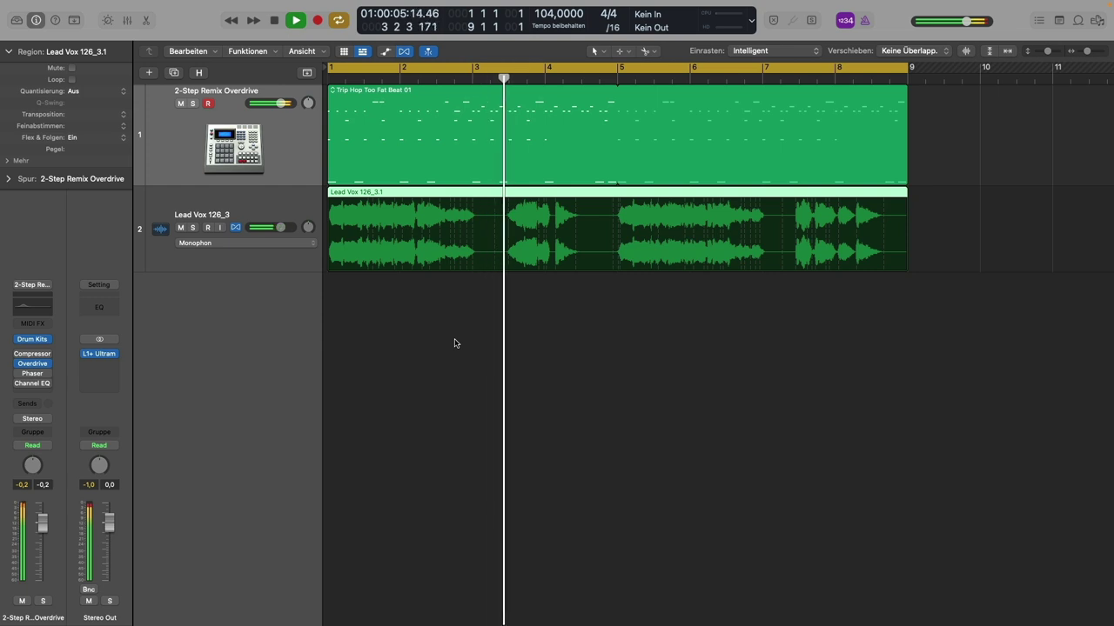
pyautogui.click(181, 103)
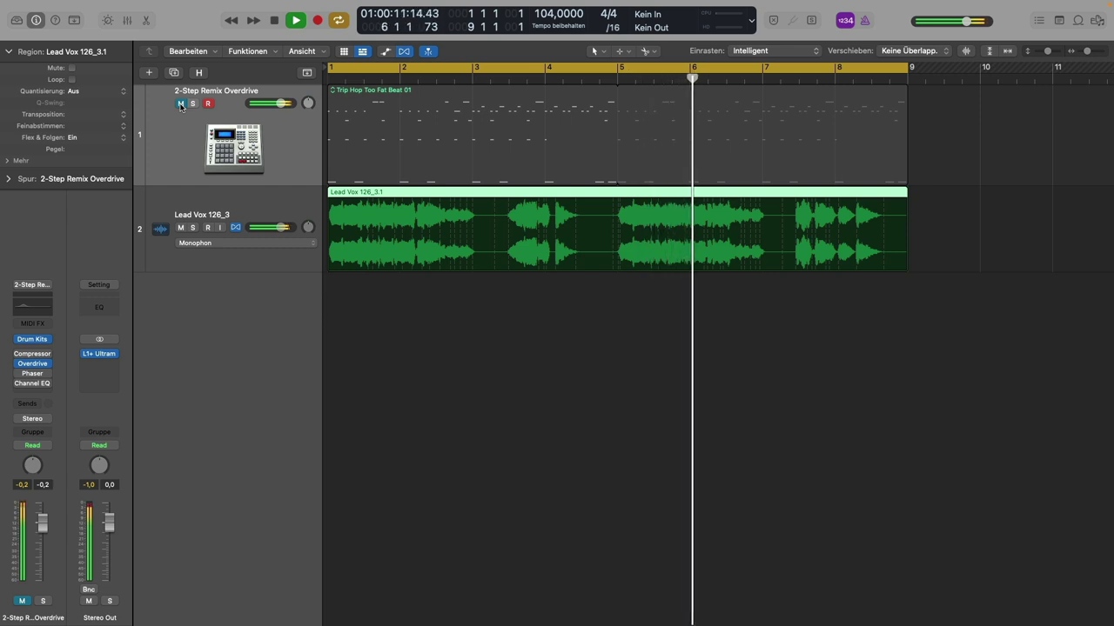
pyautogui.click(181, 103)
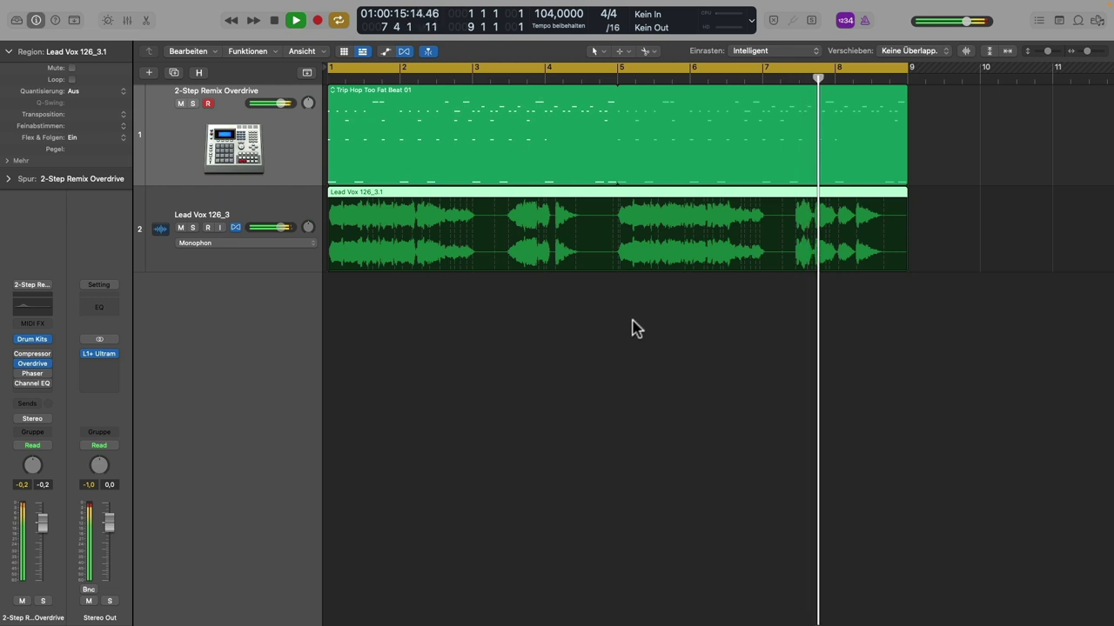
pyautogui.press('space')
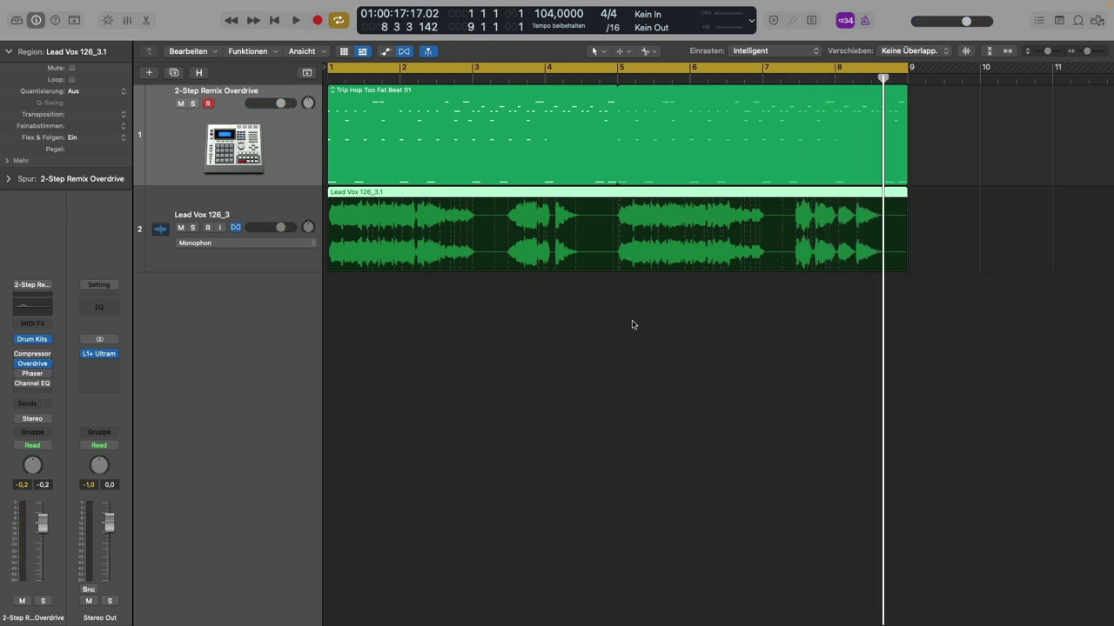
# Step: Move the playhead to beat 4 of bar 3, within the Lead Vox region's second phrase
pyautogui.click(620, 79)
pyautogui.click(328, 79)
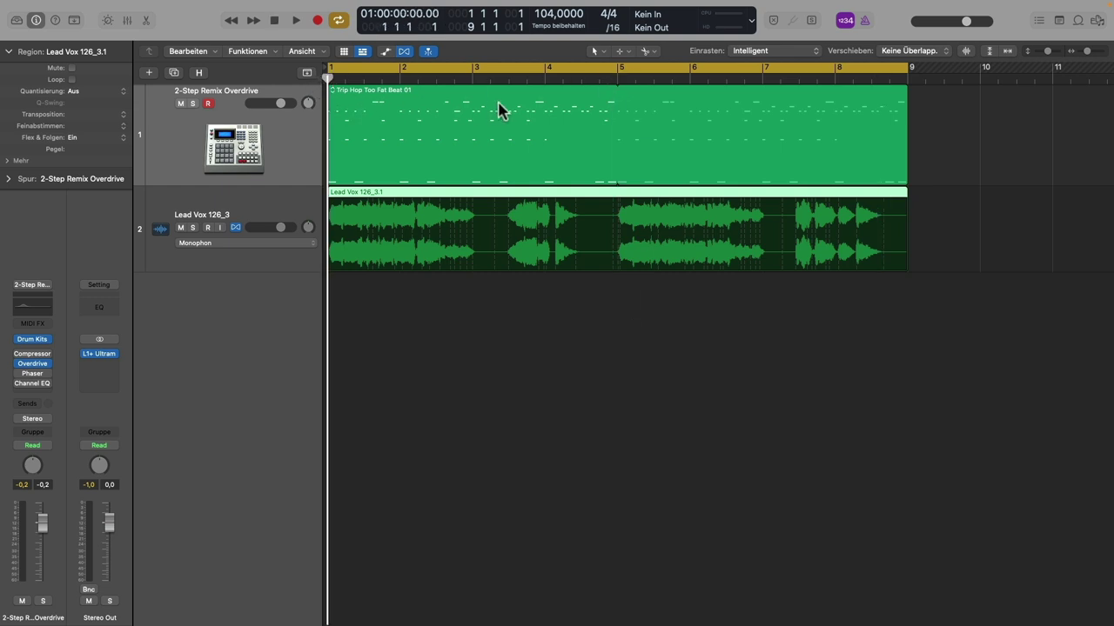
pyautogui.click(529, 81)
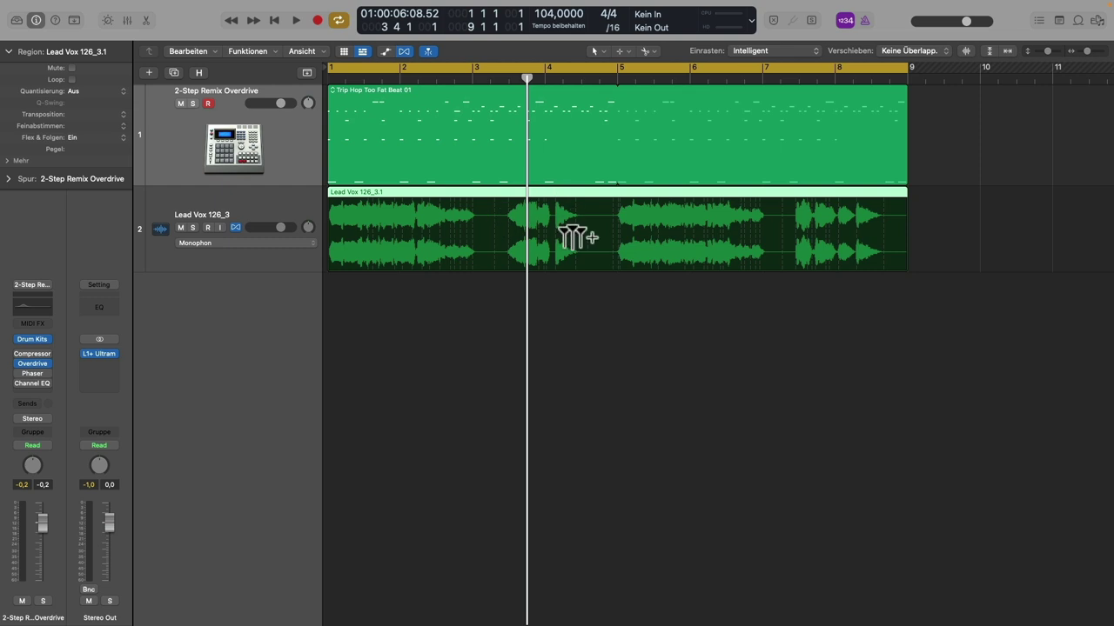
# Step: Remove the Lead Vox 126_3 track and import Rap 87_2 onto a new track starting at bar 1
pyautogui.click(272, 209)
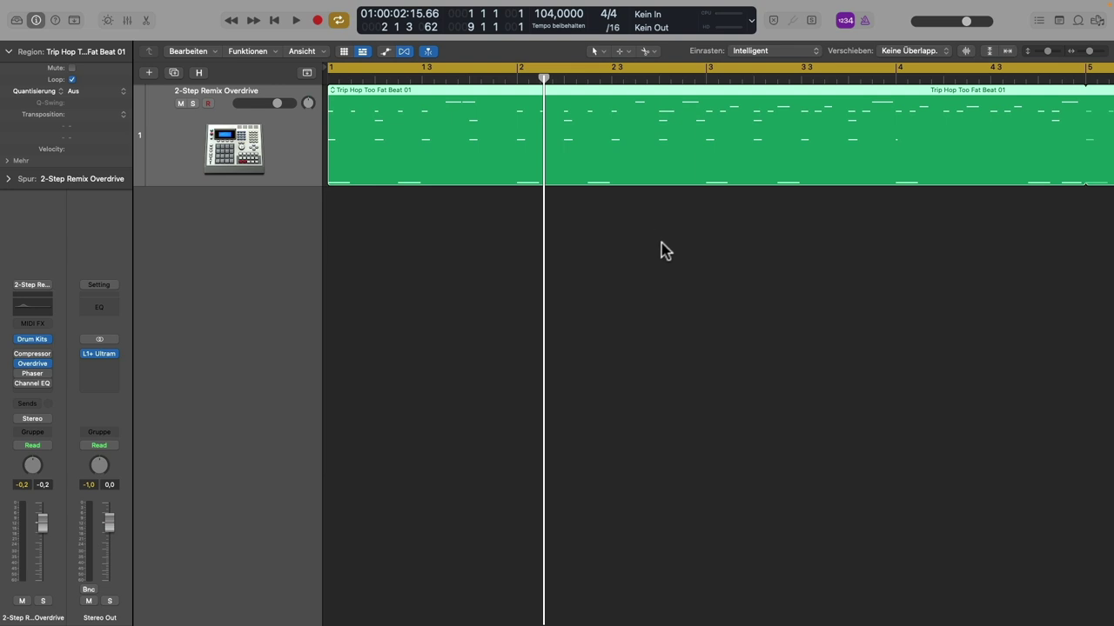
pyautogui.moveTo(1105, 282); pyautogui.dragTo(330, 284)
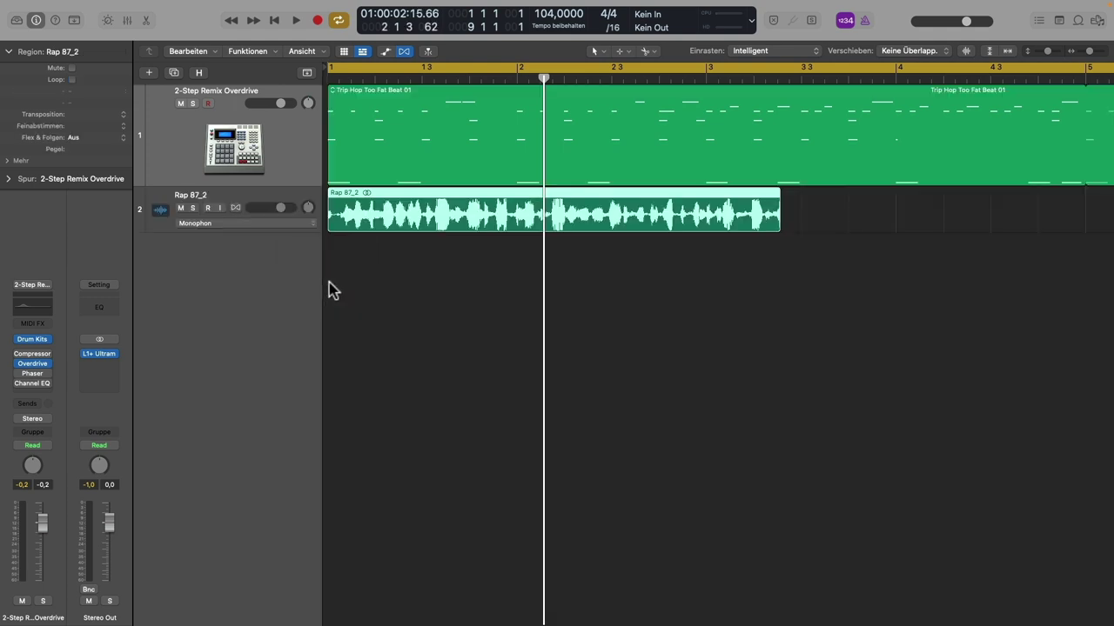
pyautogui.keyDown('ctrl'); pyautogui.keyDown('alt'); pyautogui.click(776, 296); pyautogui.keyUp('alt'); pyautogui.keyUp('ctrl')
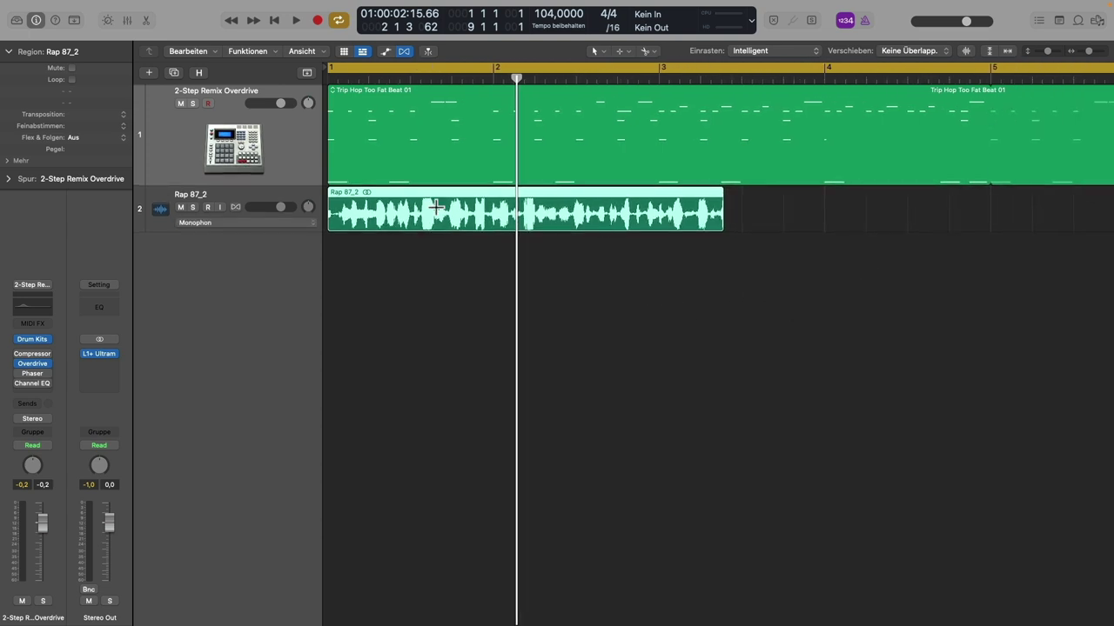
# Step: Time-stretch the Rap 87_2 region to end at bar 5 and set its track to Flex Time - Rhythmisch
pyautogui.click(266, 194)
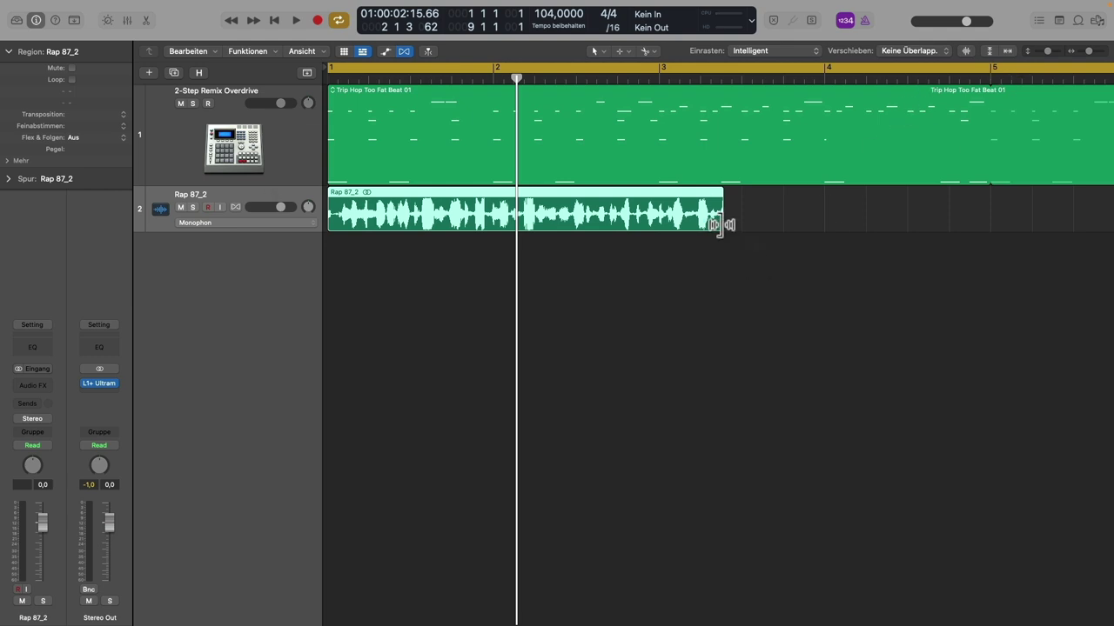
pyautogui.moveTo(719, 228); pyautogui.dragTo(985, 244)
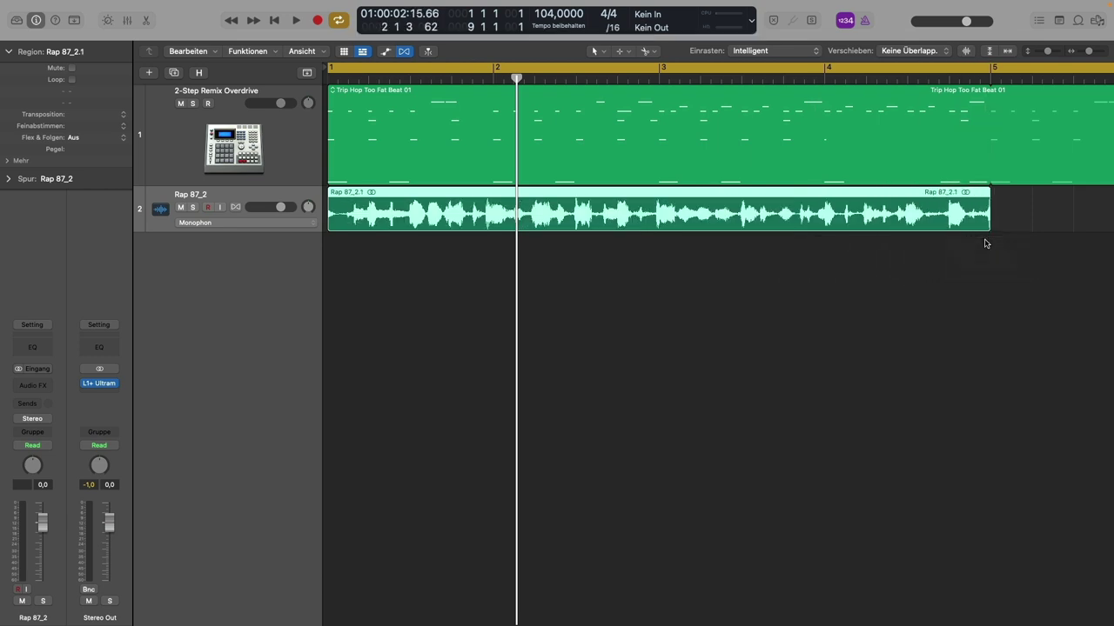
pyautogui.click(290, 224)
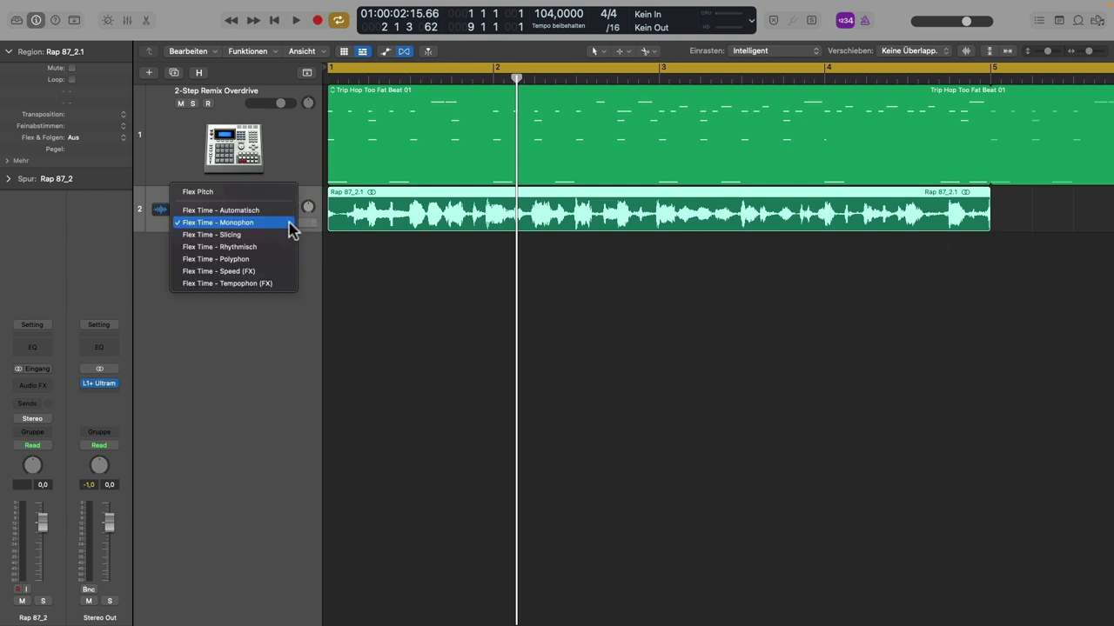
pyautogui.click(266, 248)
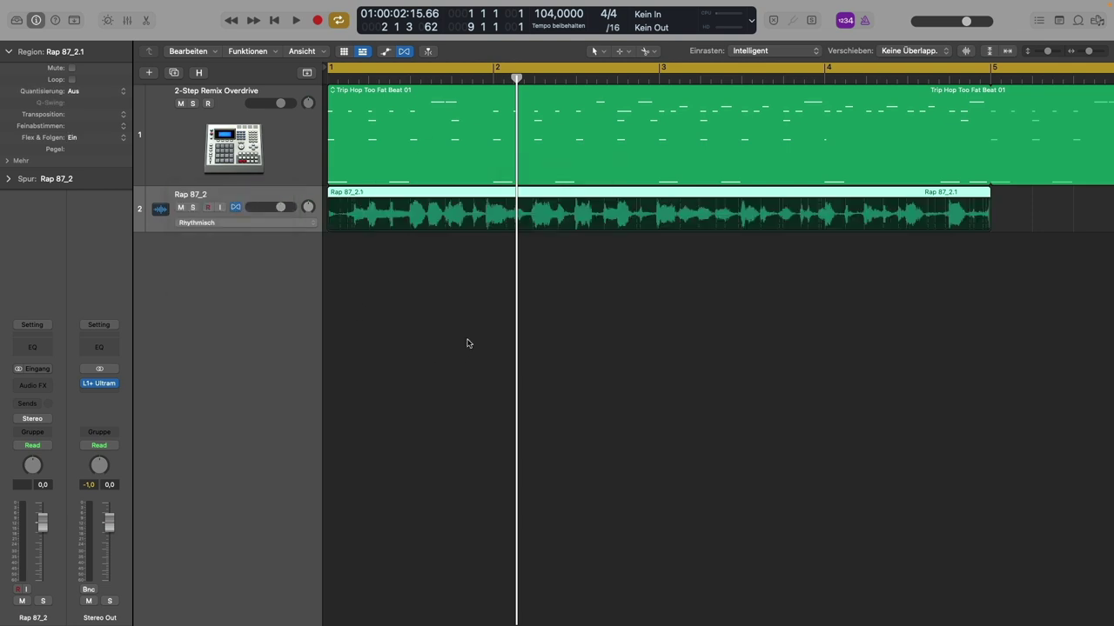
# Step: Play the stretched rap with the beat and compress the Rap 87_2 region in time to end at bar 3
pyautogui.press('space')
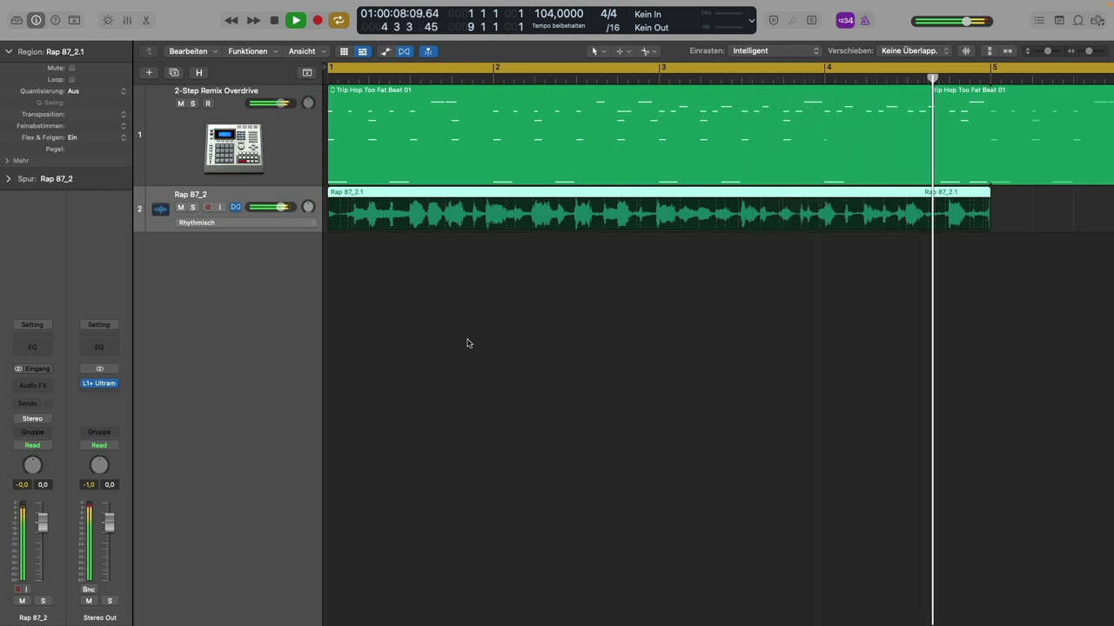
pyautogui.press('space')
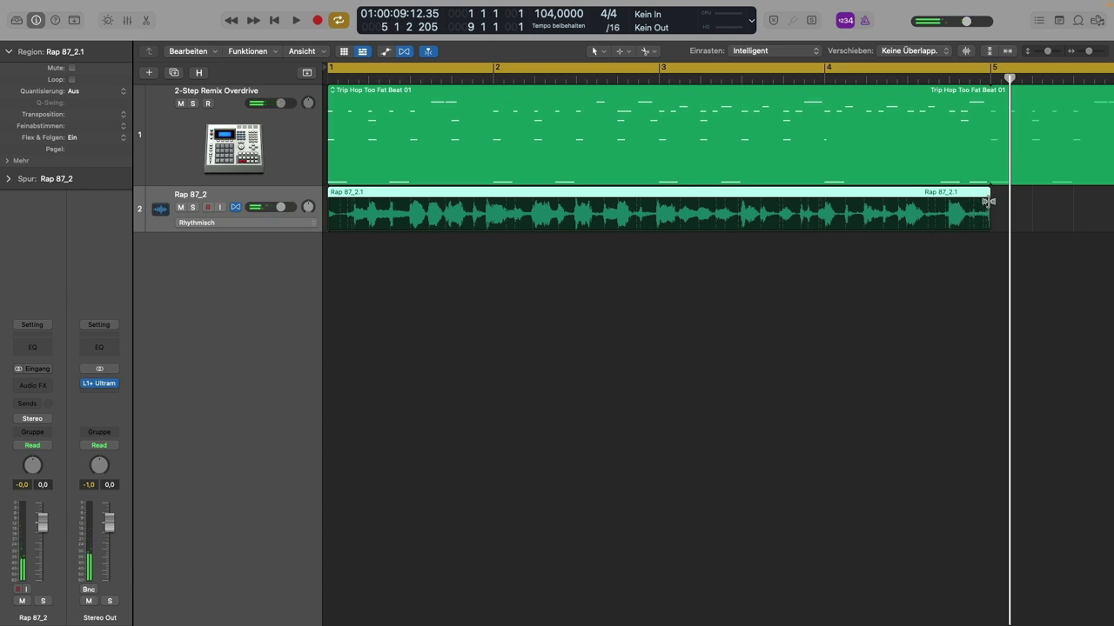
pyautogui.moveTo(987, 202); pyautogui.dragTo(665, 204)
# Step: Play the shortened rap with the beat and lower the Rap 87_2 track volume to -4.7 dB
pyautogui.press('space')
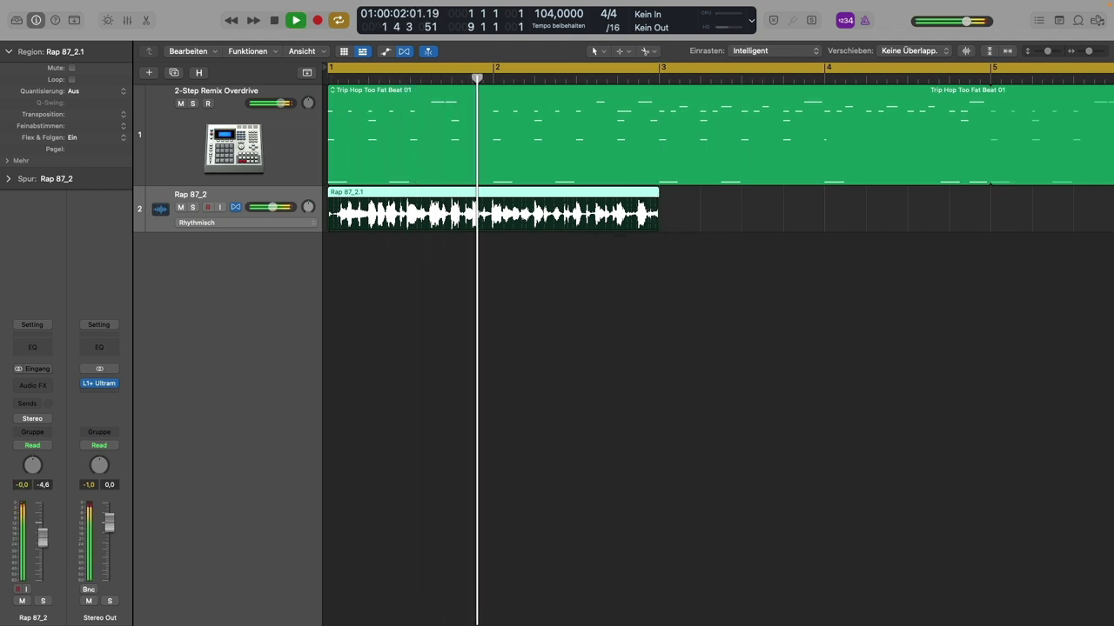
pyautogui.moveTo(42, 524); pyautogui.dragTo(48, 550)
pyautogui.press('space')
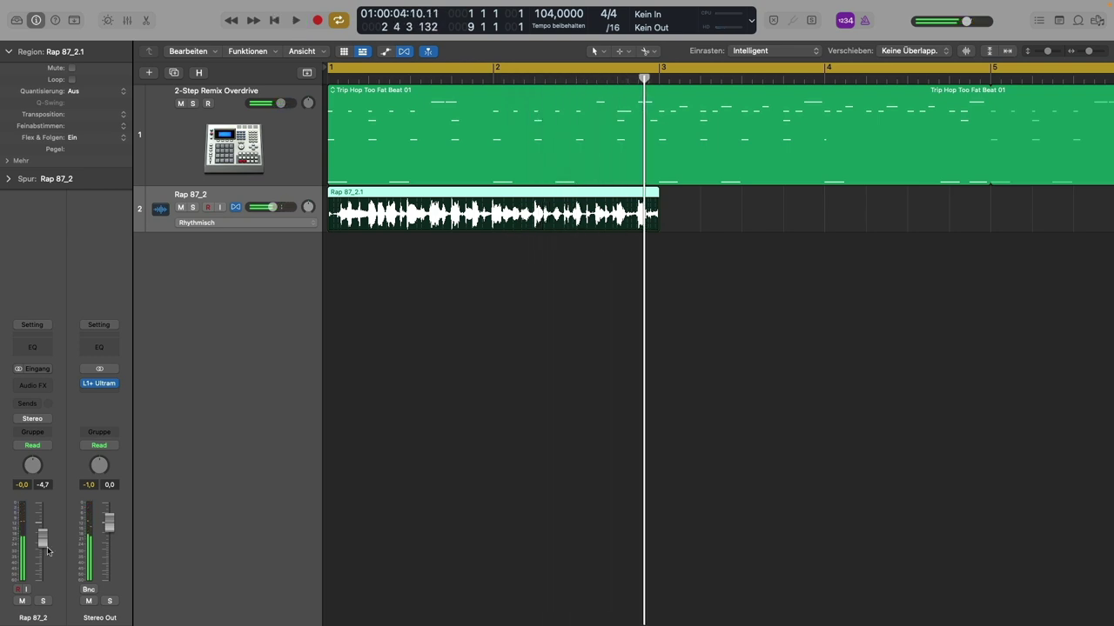